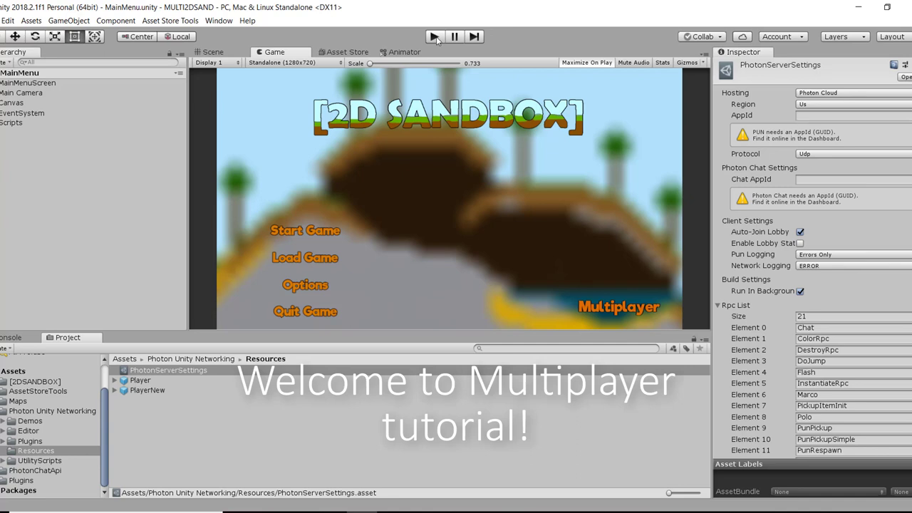
# Step: Play-test the menu: Start Game to character select, back, then Multiplayer's map-name field, and stop
pyautogui.click(435, 36)
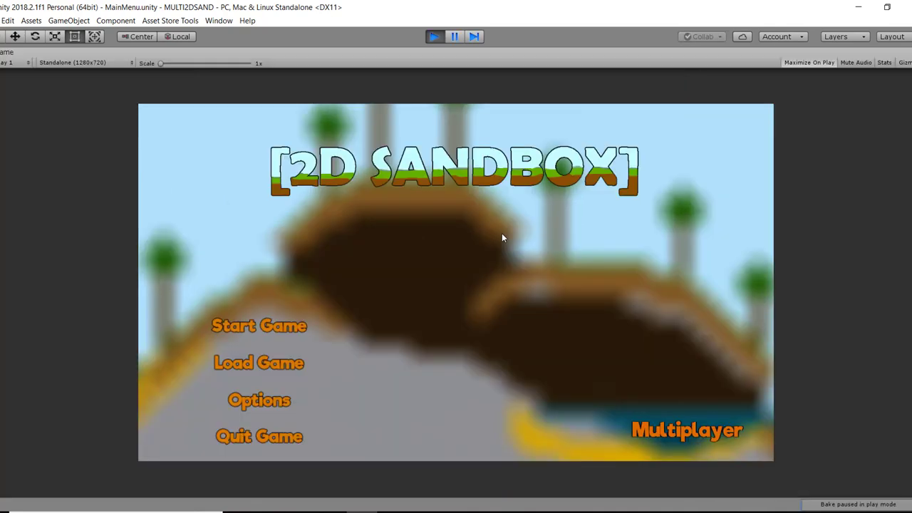
pyautogui.click(275, 322)
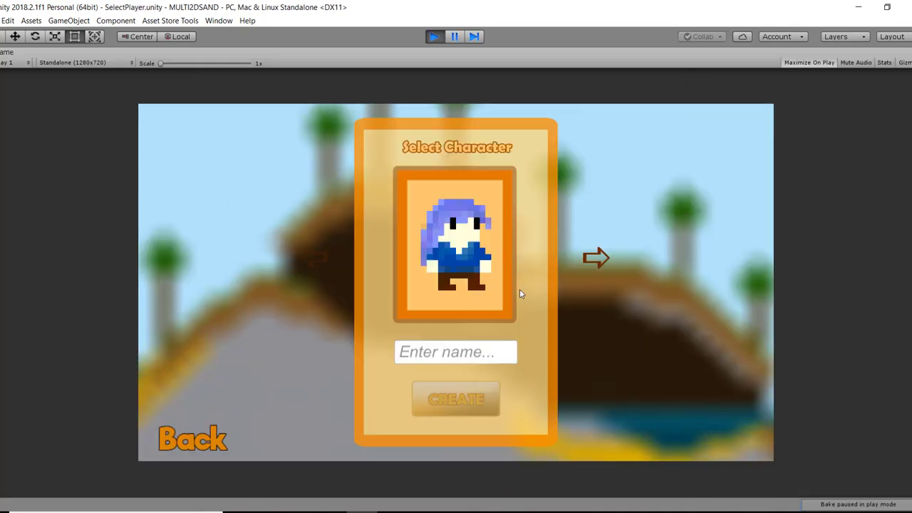
pyautogui.click(195, 442)
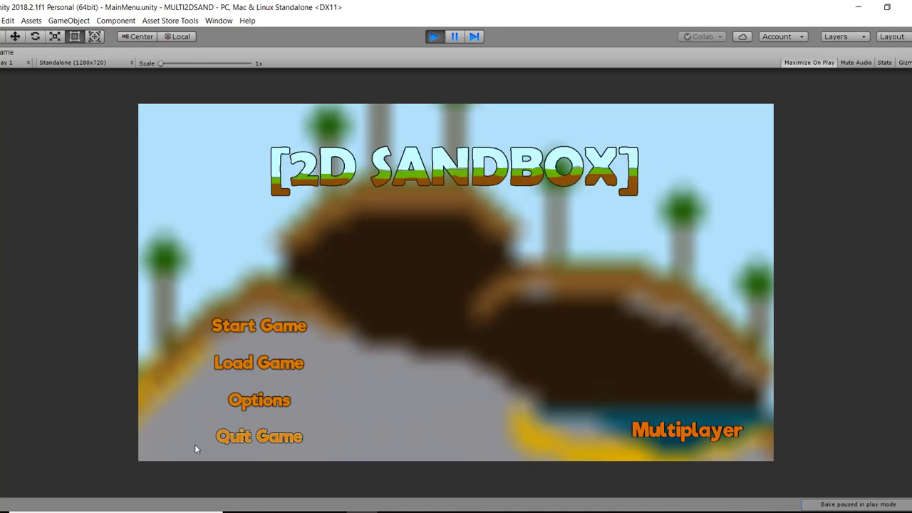
pyautogui.click(684, 430)
pyautogui.click(397, 289)
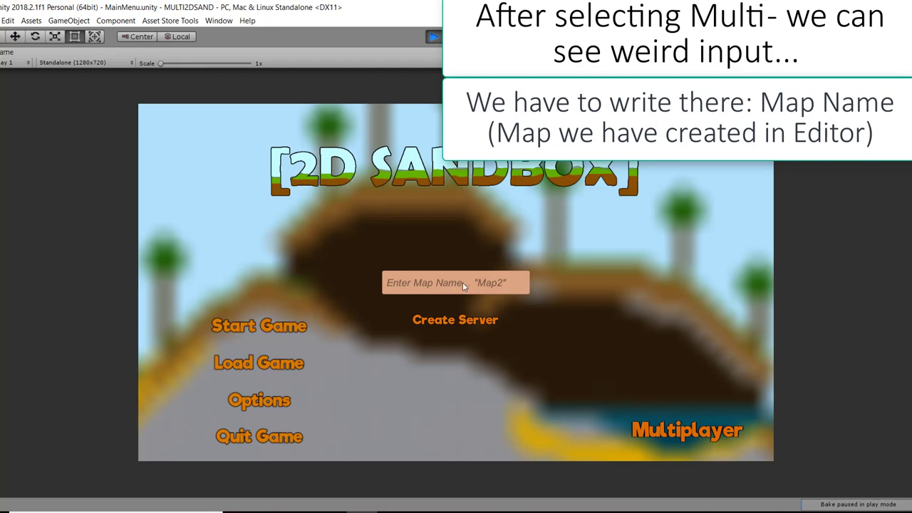
pyautogui.click(434, 36)
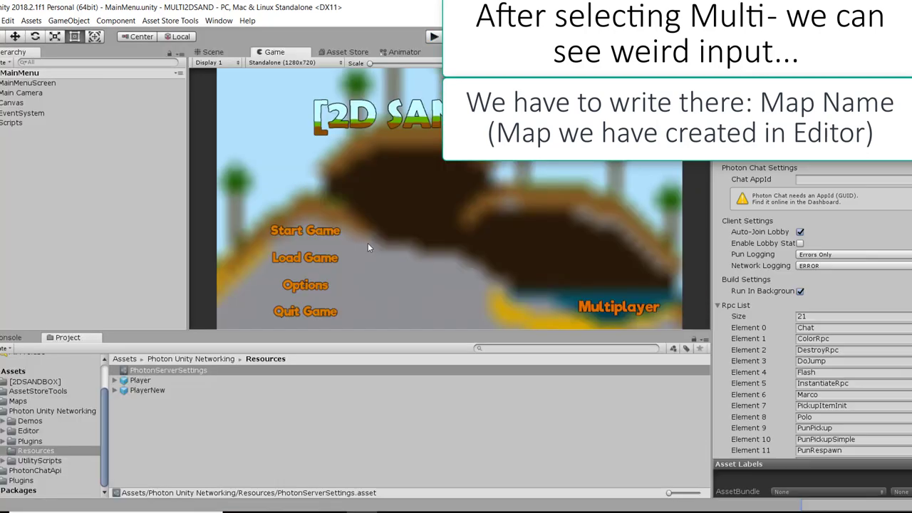
# Step: Browse the Maps folder's contents, including the Map1, Map2 and Map7 folders
pyautogui.click(20, 402)
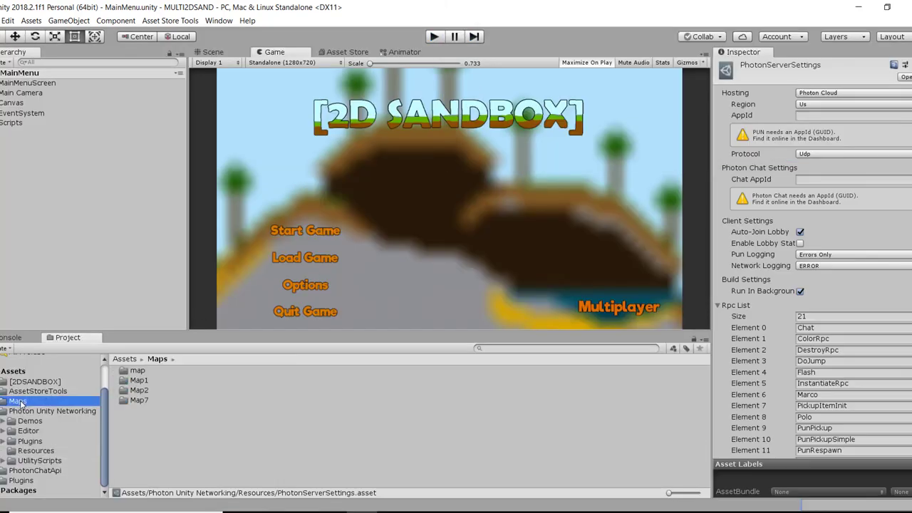
pyautogui.click(136, 372)
pyautogui.click(139, 380)
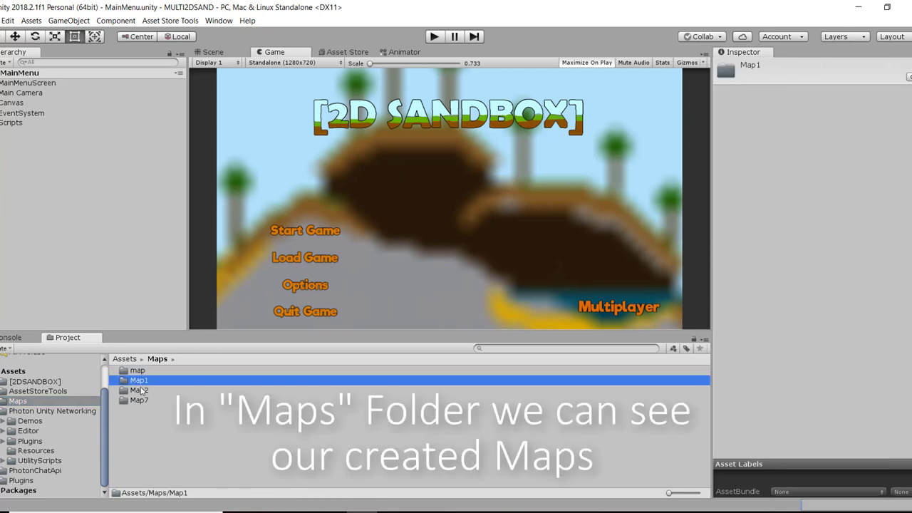
pyautogui.click(142, 391)
pyautogui.click(144, 401)
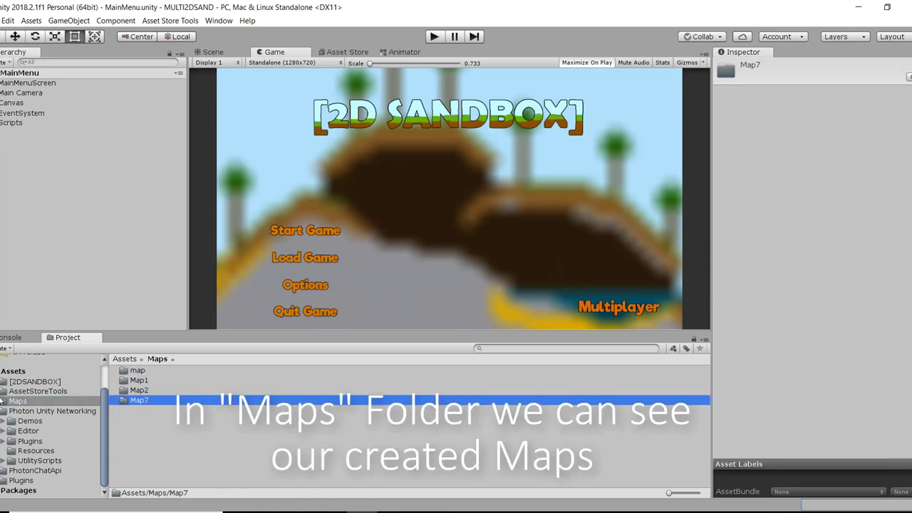
# Step: Open the Editor scene from [2DSANDBOX] > Scenes > Map Editor
pyautogui.click(4, 382)
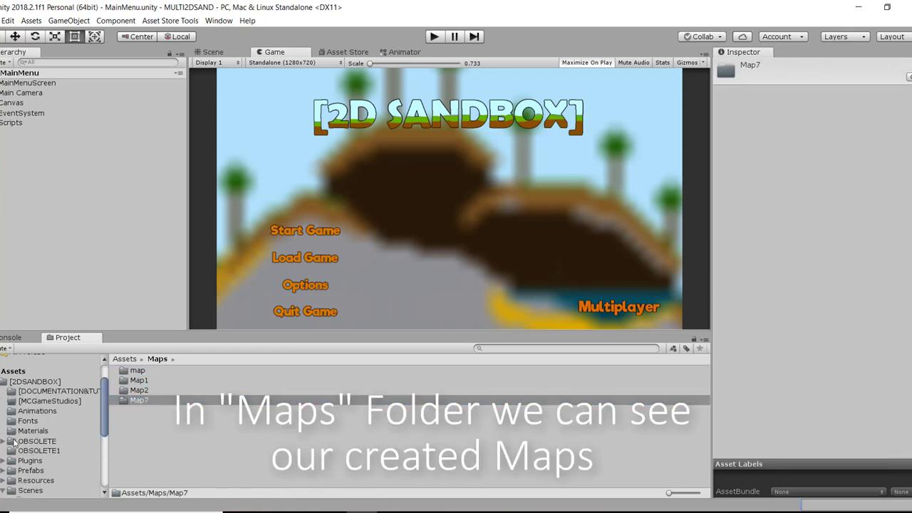
pyautogui.scroll(-2, 13, 443)
pyautogui.click(44, 473)
pyautogui.click(136, 371)
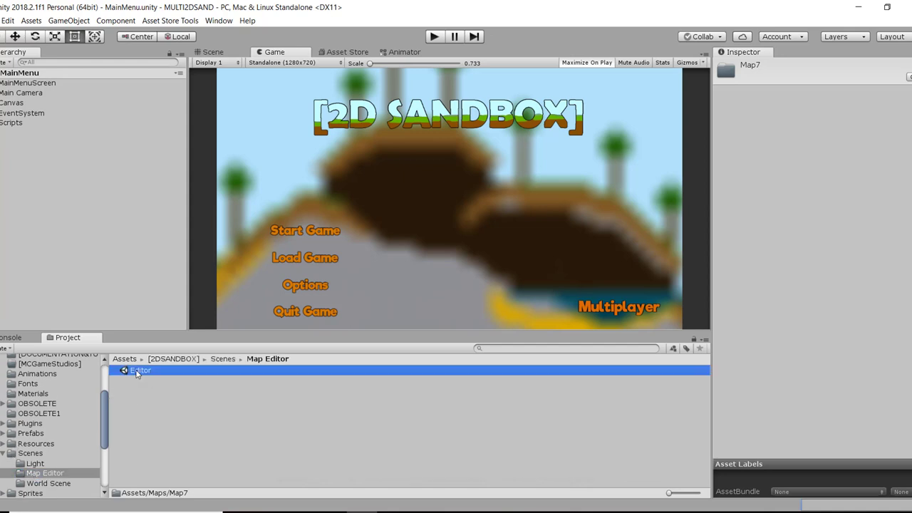
pyautogui.doubleClick(137, 371)
# Step: In play mode, change the map name from Map1 to Map2, load and pan it, then stop
pyautogui.click(435, 37)
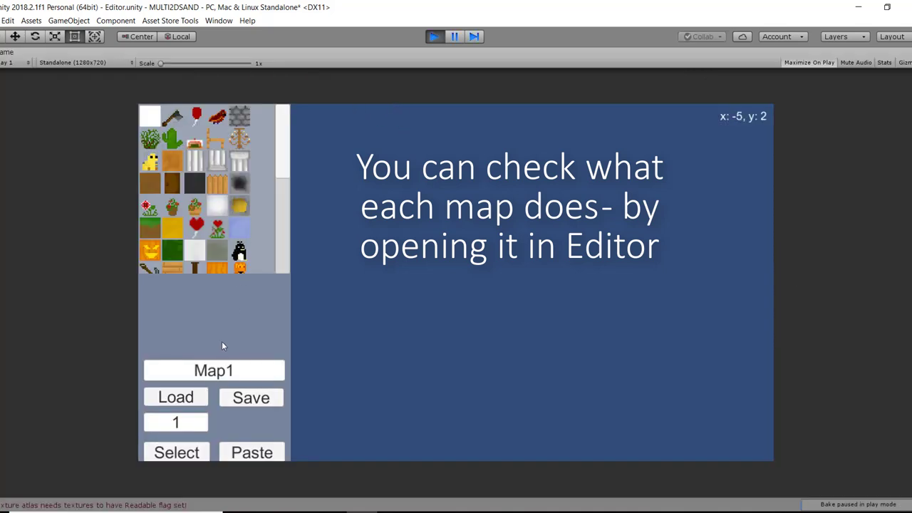
pyautogui.click(229, 371)
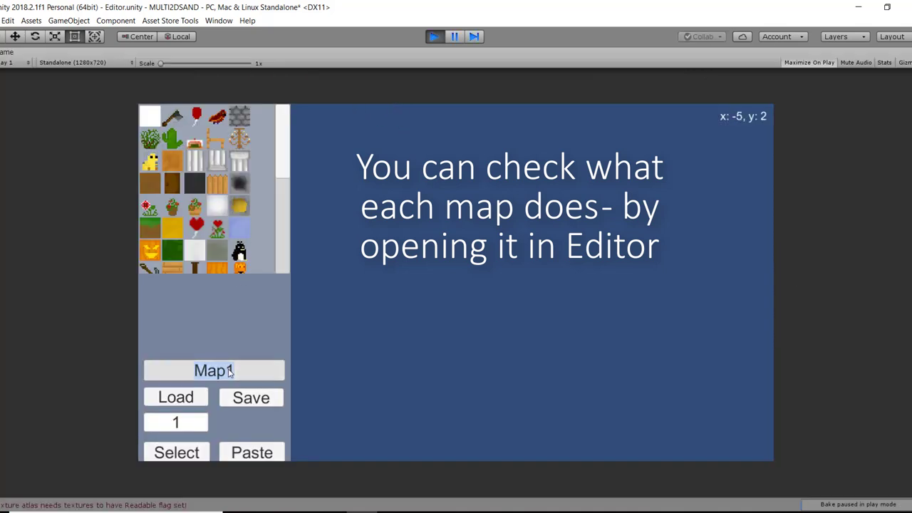
pyautogui.click(252, 376)
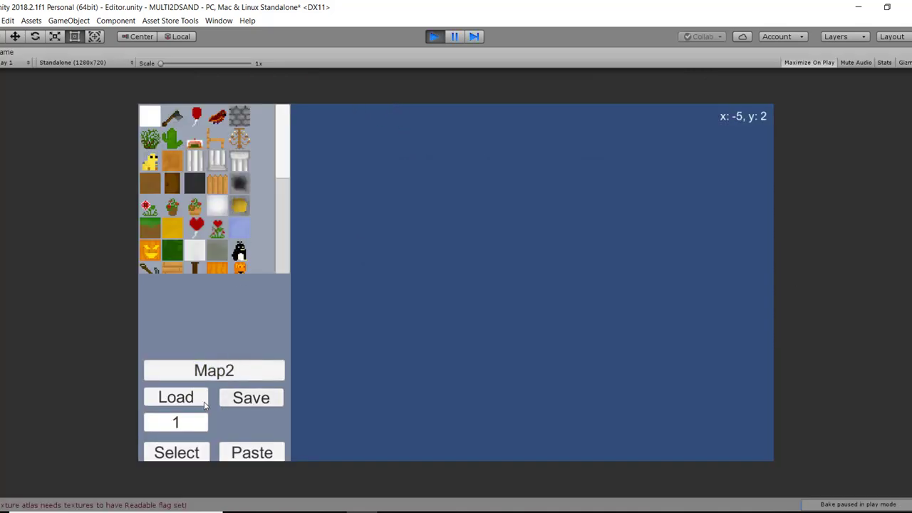
pyautogui.click(178, 398)
pyautogui.scroll(-3, 473, 293)
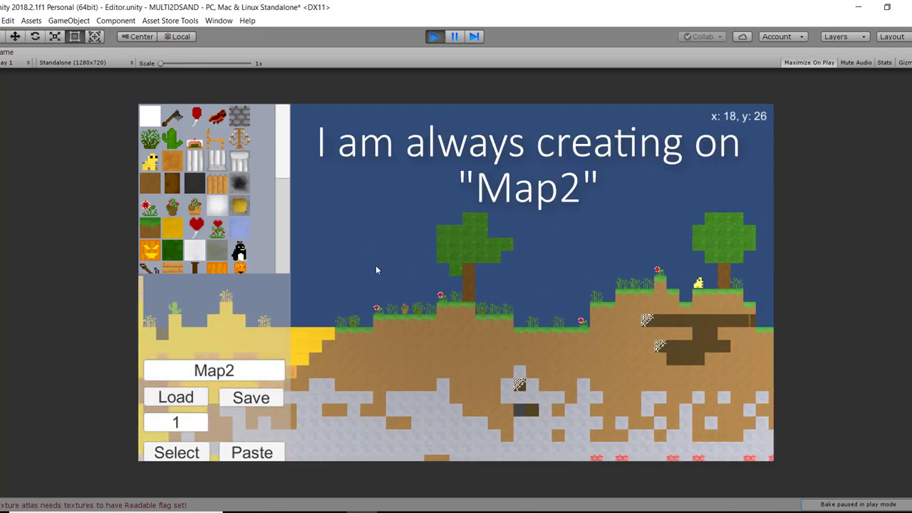
pyautogui.press('a')
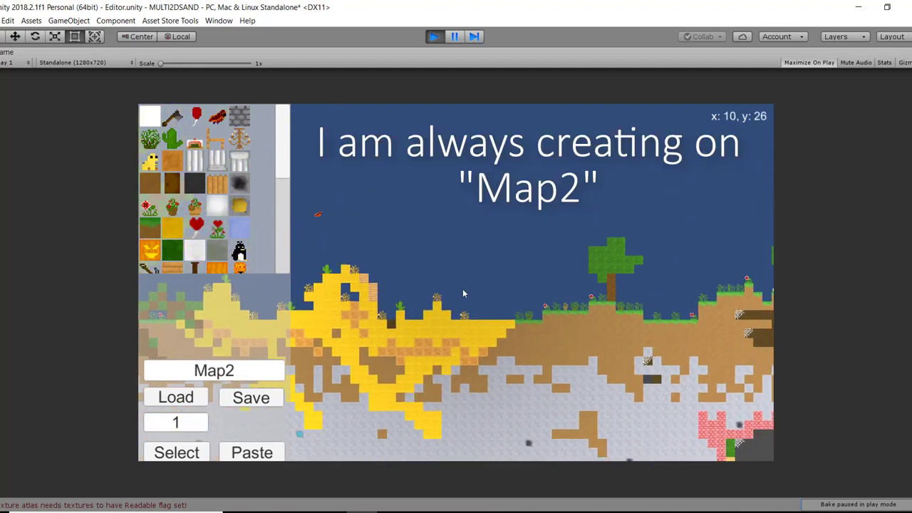
pyautogui.hotkey('ctrl', 'p')
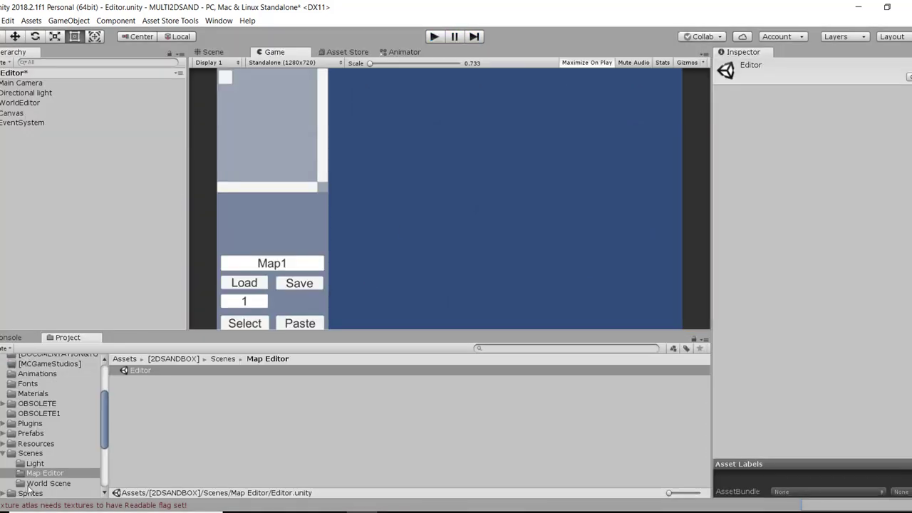
# Step: Open the MainMenu scene, discarding changes to the Editor scene
pyautogui.click(34, 454)
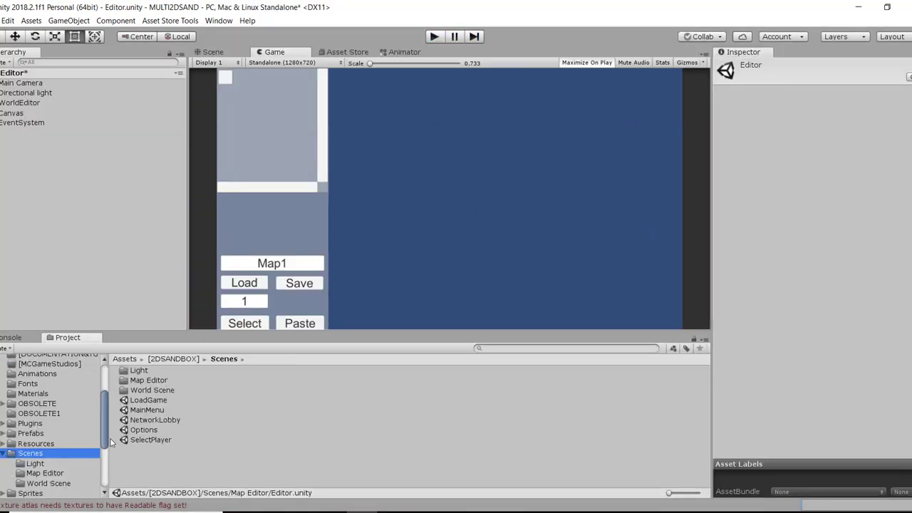
pyautogui.doubleClick(153, 411)
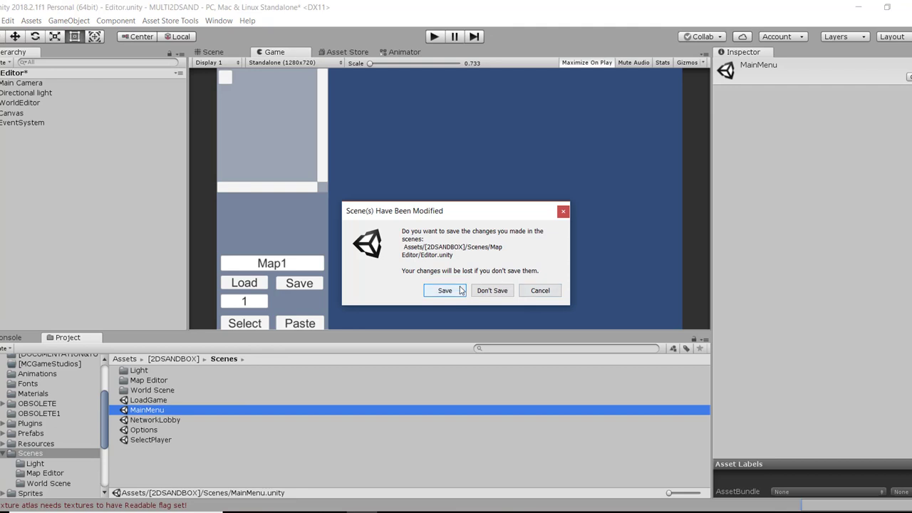
pyautogui.click(481, 292)
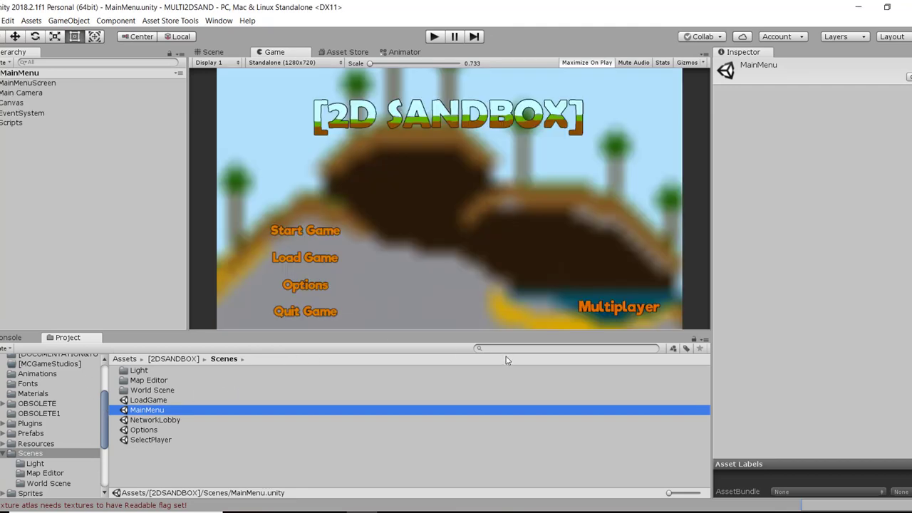
# Step: Select PhotonServerSettings in Photon Unity Networking > Resources and focus its empty AppId field
pyautogui.scroll(-5, 80, 426)
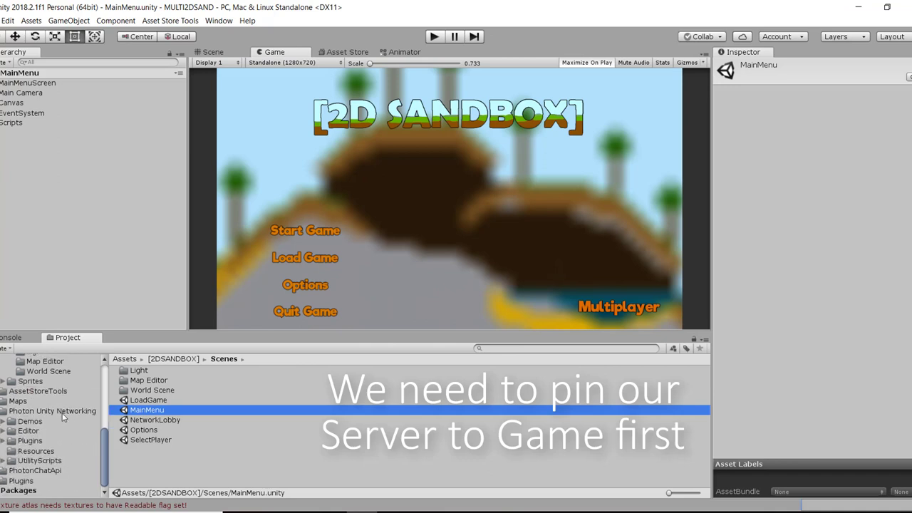
pyautogui.click(60, 412)
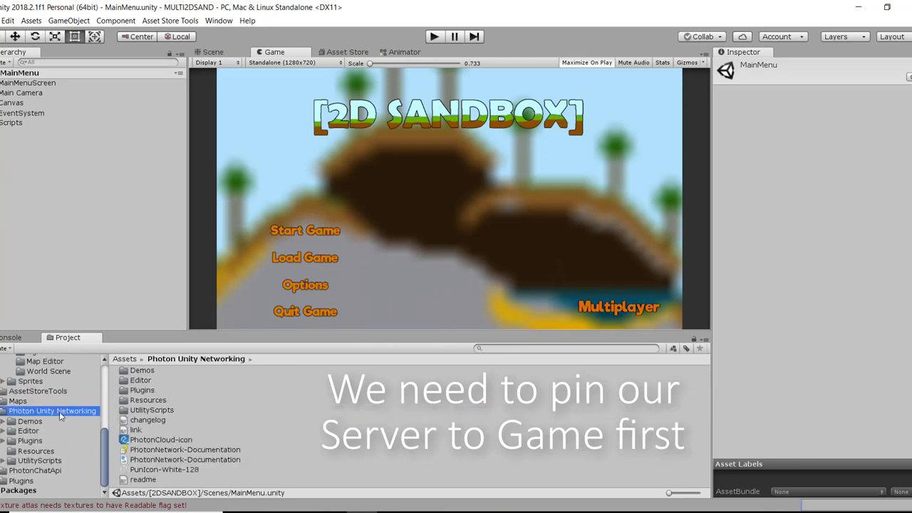
pyautogui.click(47, 452)
pyautogui.click(149, 371)
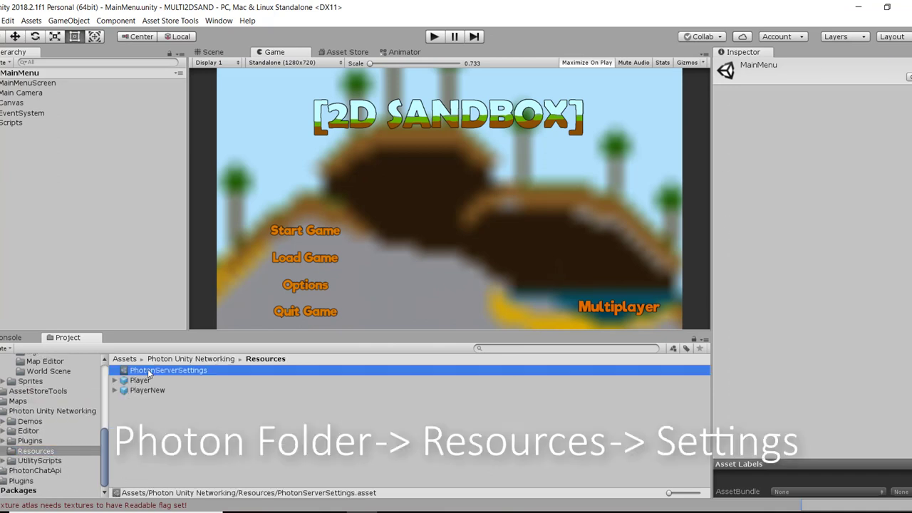
pyautogui.click(832, 115)
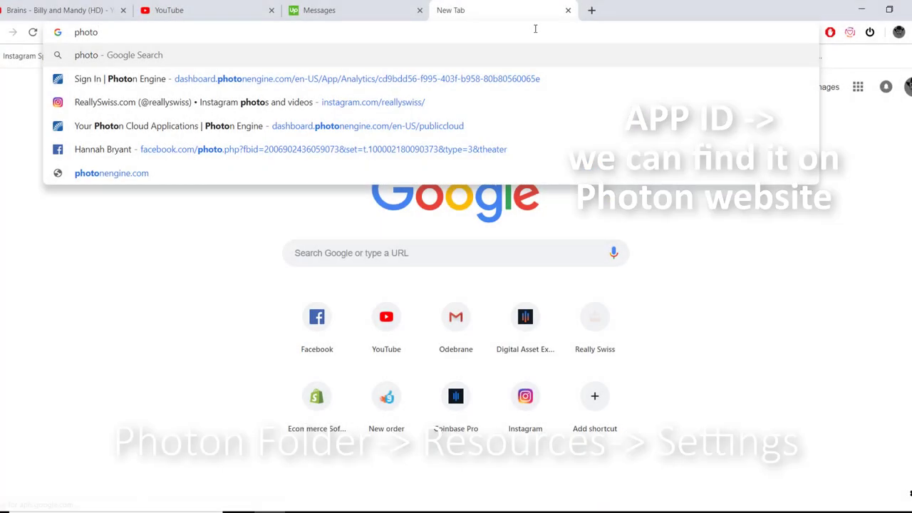
# Step: Go to the Photon site and sign in to the dashboard
pyautogui.press('Down')
pyautogui.press('Return')
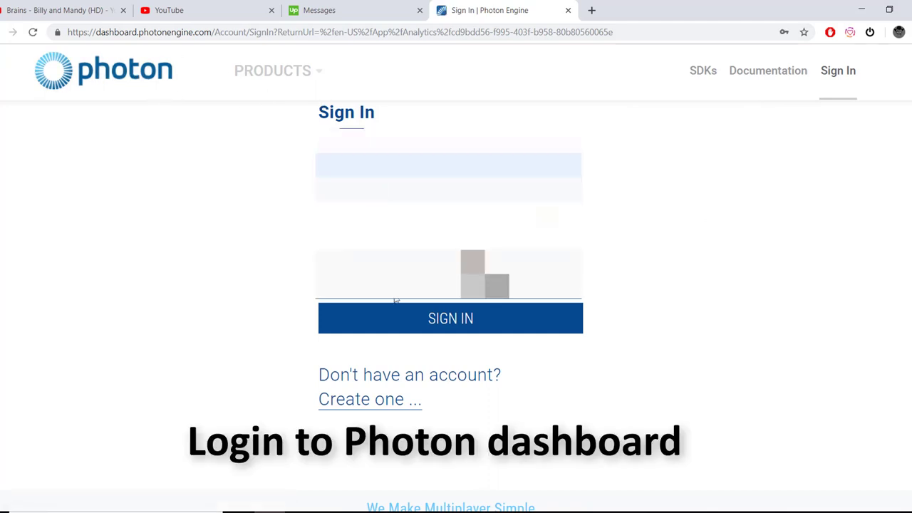
pyautogui.click(462, 323)
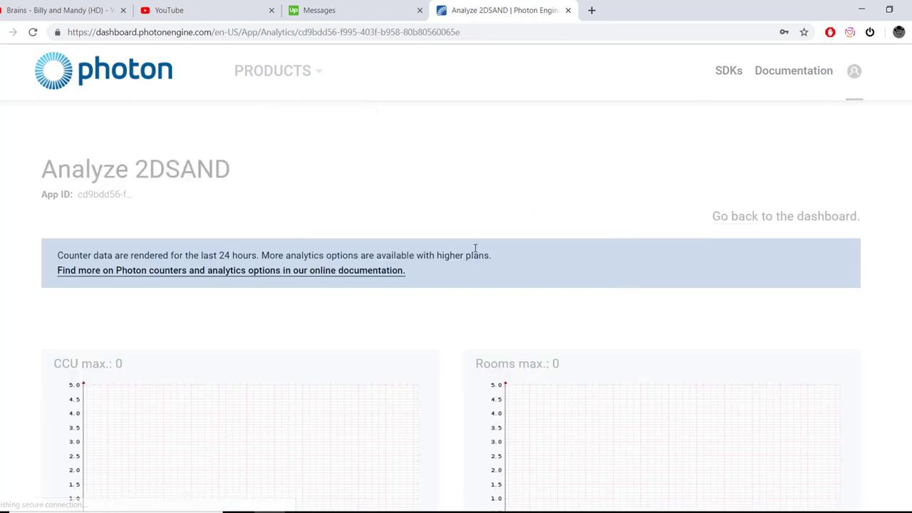
pyautogui.scroll(-1, 204, 149)
pyautogui.scroll(1, 679, 121)
# Step: From the Photon applications list, select the 2DSAND PUN app's App ID and return to Unity
pyautogui.click(72, 83)
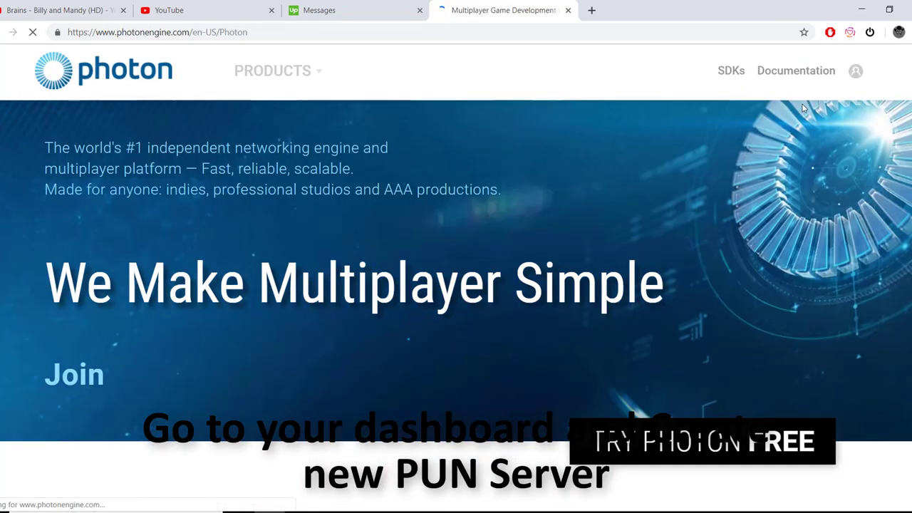
pyautogui.moveTo(856, 71)
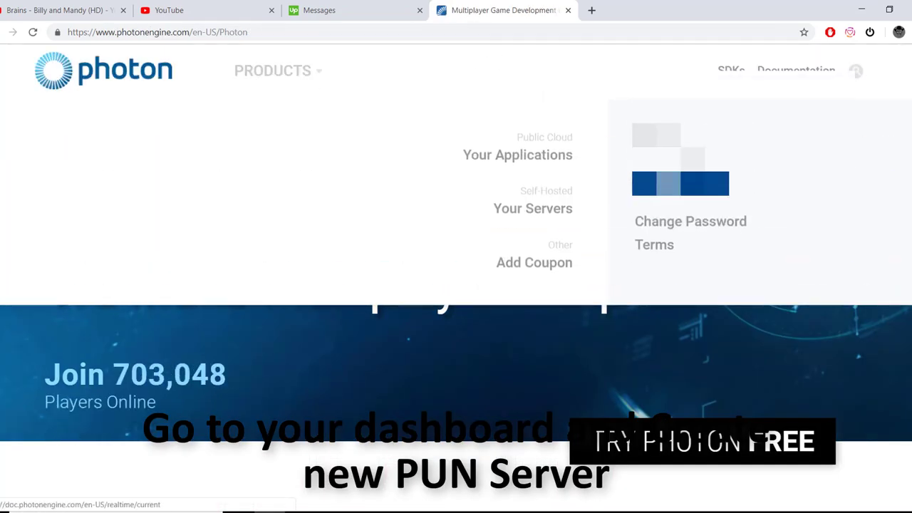
pyautogui.click(531, 160)
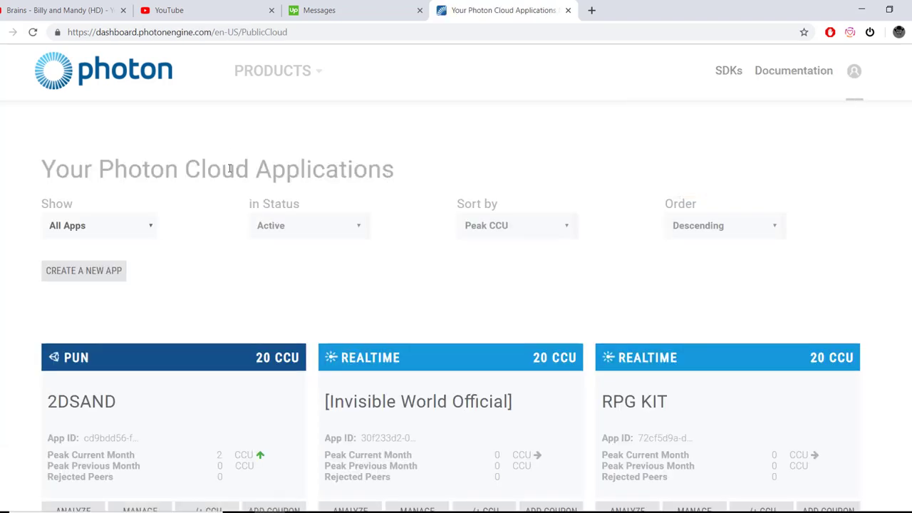
pyautogui.scroll(-2, 168, 182)
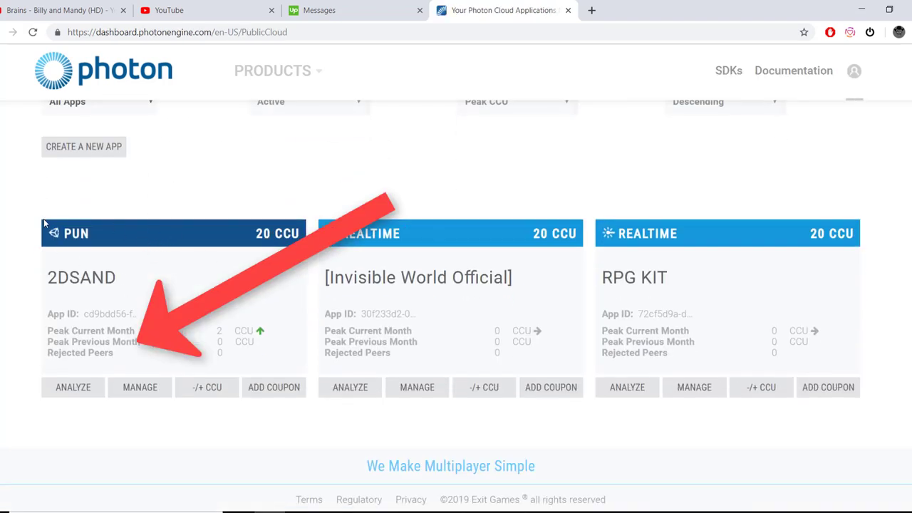
pyautogui.doubleClick(107, 277)
pyautogui.doubleClick(136, 314)
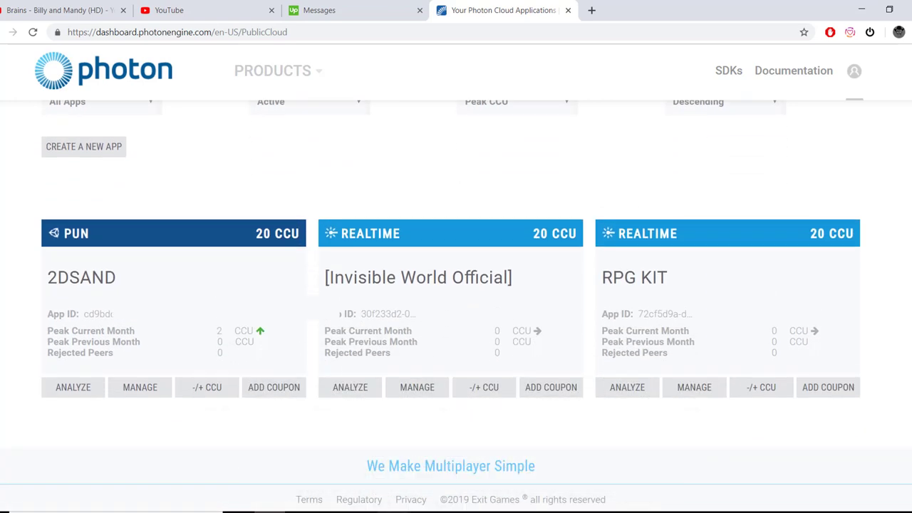
pyautogui.click(382, 456)
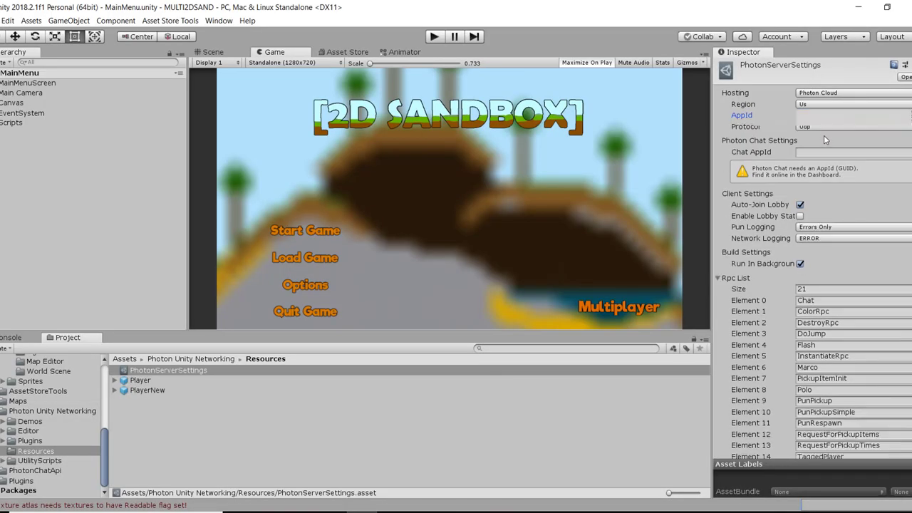
# Step: Reselect PhotonServerSettings and open File > Build Settings for the PC, Mac & Linux Standalone build
pyautogui.click(476, 448)
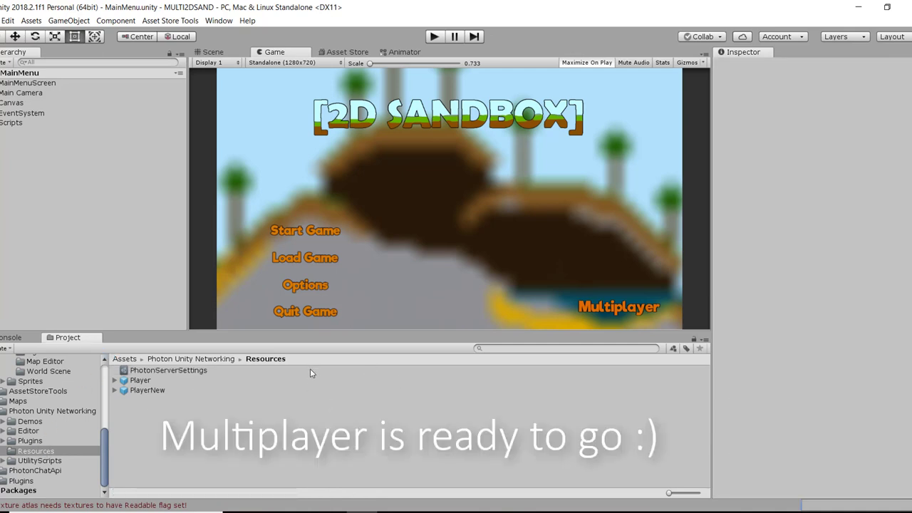
pyautogui.click(310, 370)
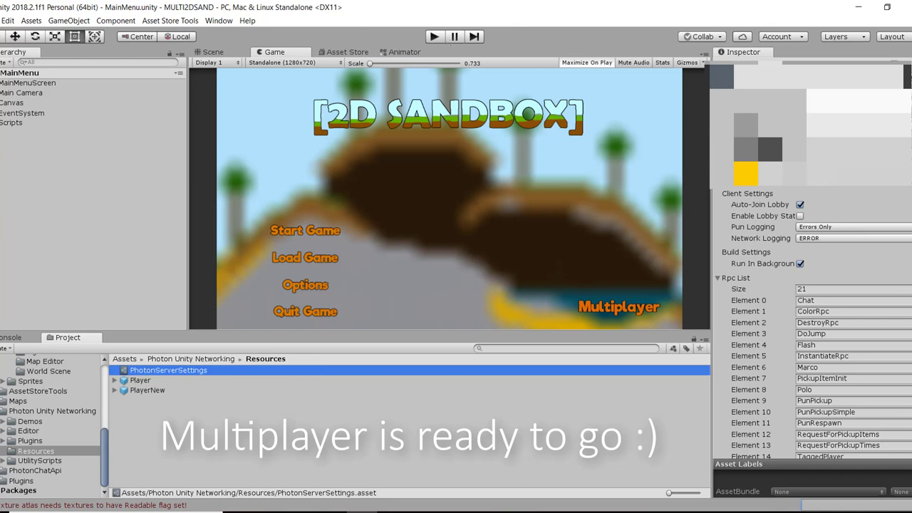
pyautogui.click(0, 20)
pyautogui.click(49, 132)
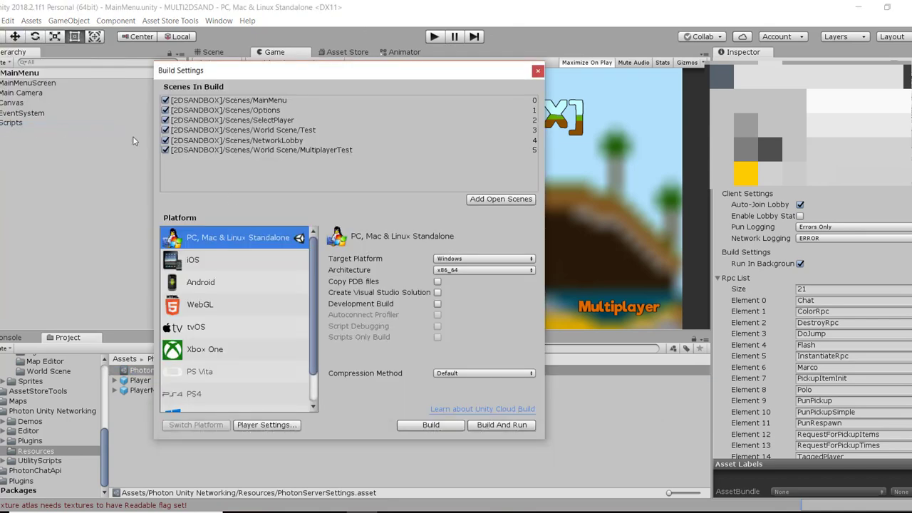
# Step: Build into a new 'Game' folder created inside Multi2DSandbox\MULTI2DSAND
pyautogui.click(421, 424)
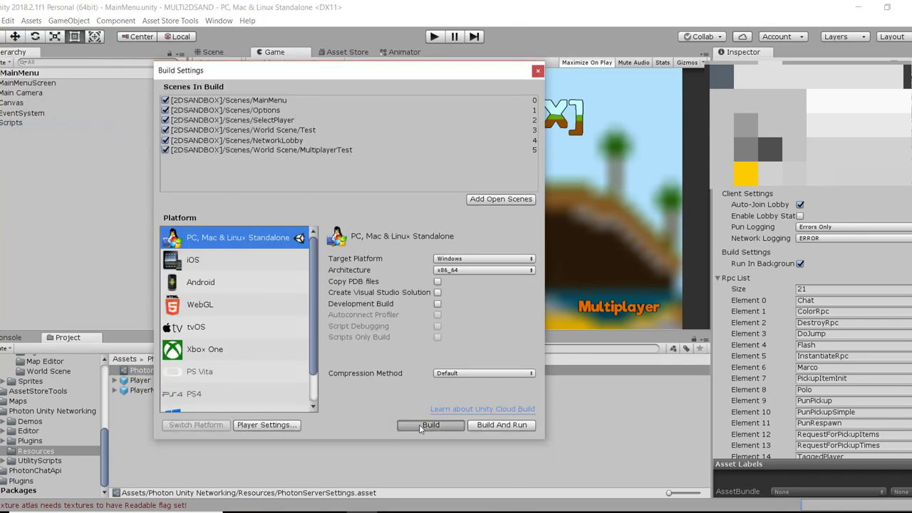
pyautogui.rightClick(209, 234)
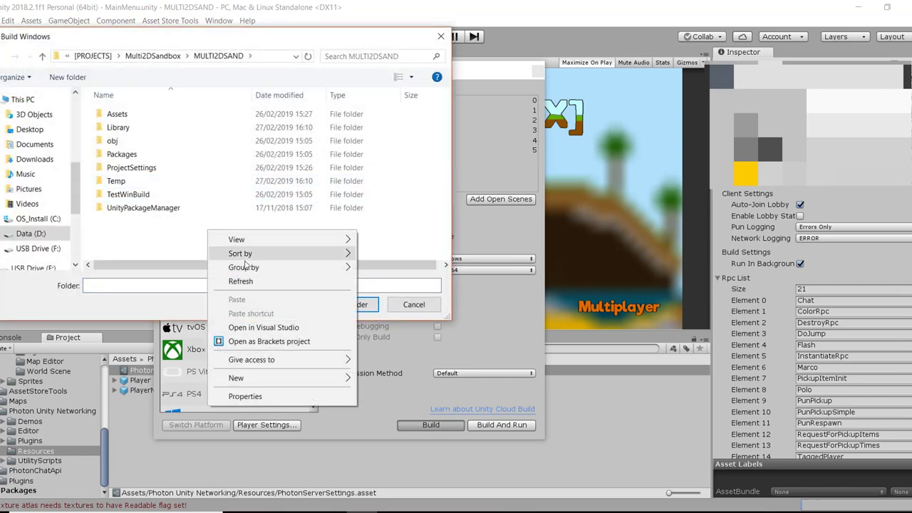
pyautogui.click(93, 56)
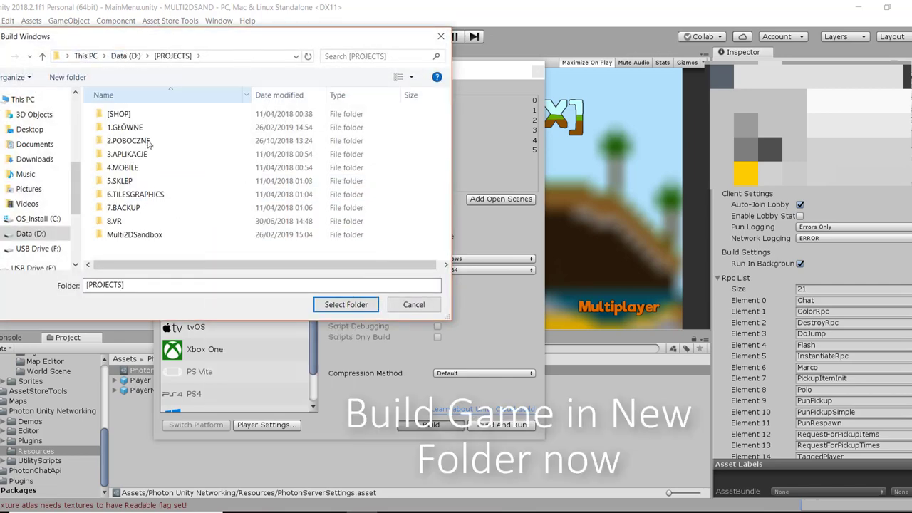
pyautogui.doubleClick(171, 235)
pyautogui.doubleClick(135, 114)
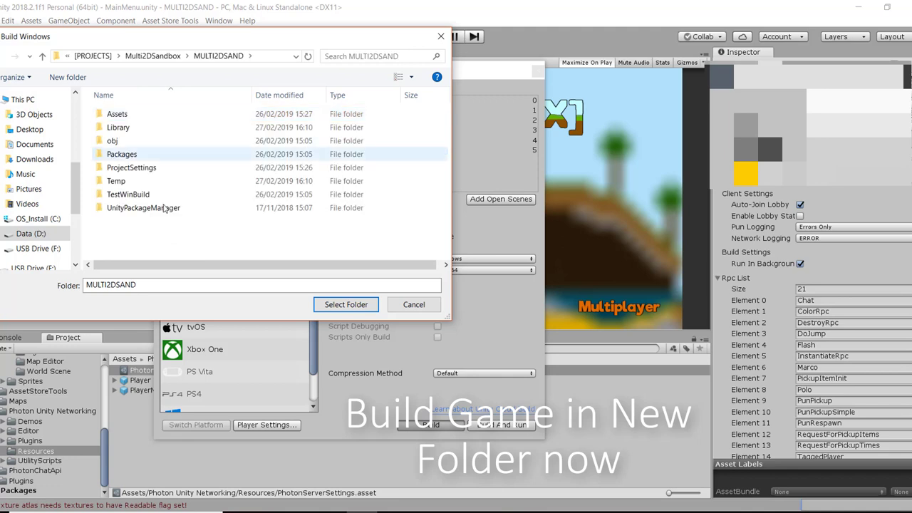
pyautogui.rightClick(176, 241)
pyautogui.moveTo(278, 387)
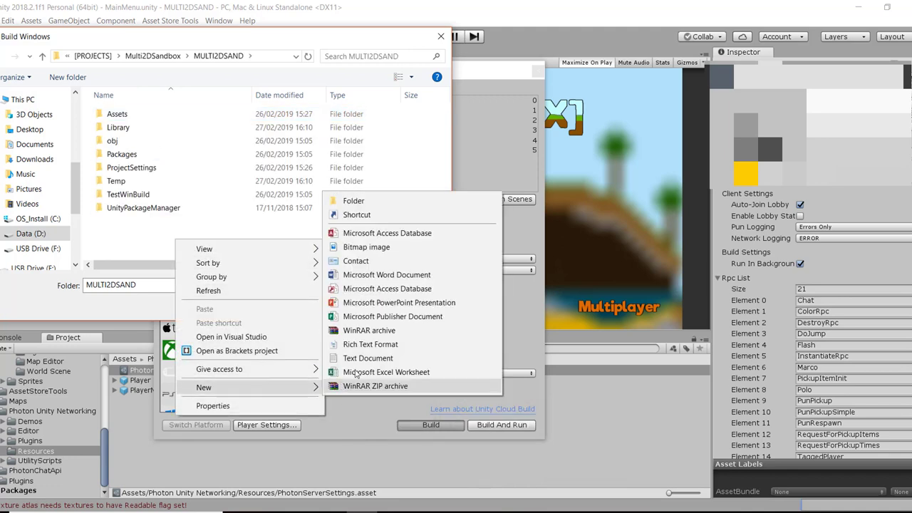
pyautogui.click(359, 202)
pyautogui.write('Game')
pyautogui.press('Return')
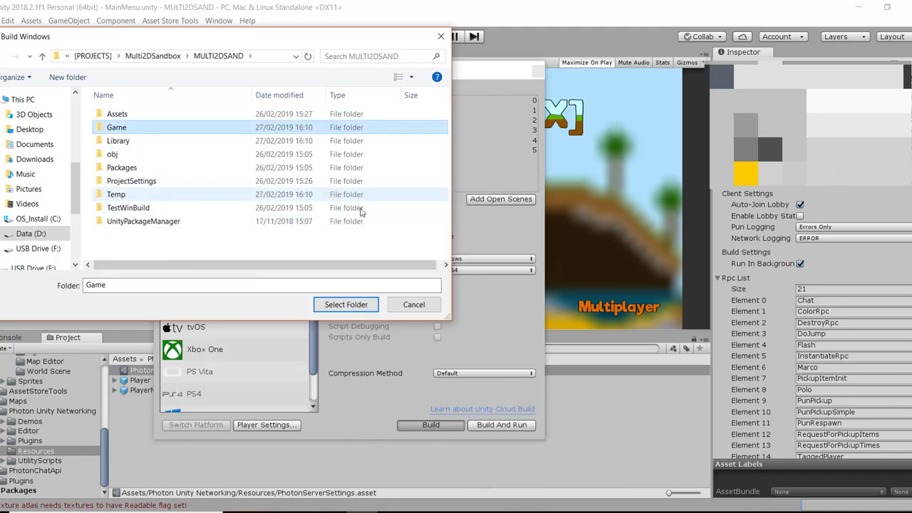
pyautogui.click(349, 306)
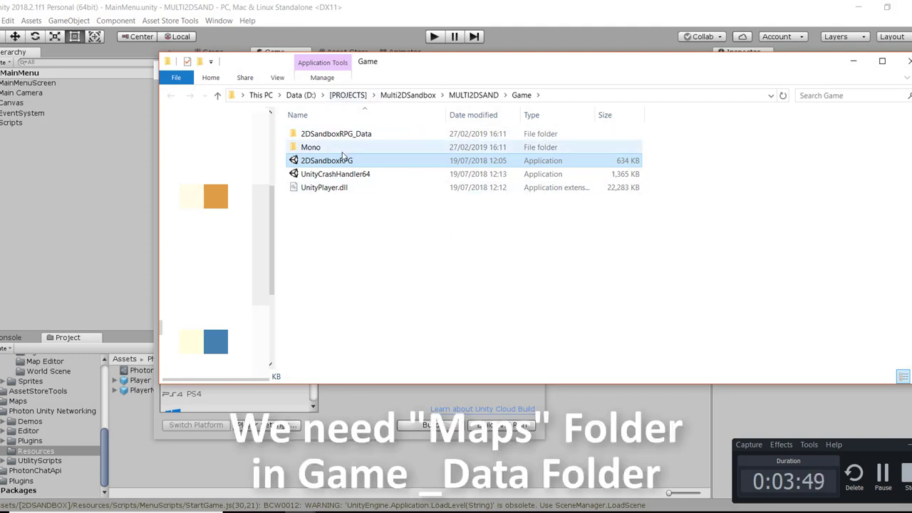
# Step: Open the build's 2DSandboxRPG_Data folder and copy Maps from the project's Assets folder
pyautogui.doubleClick(508, 163)
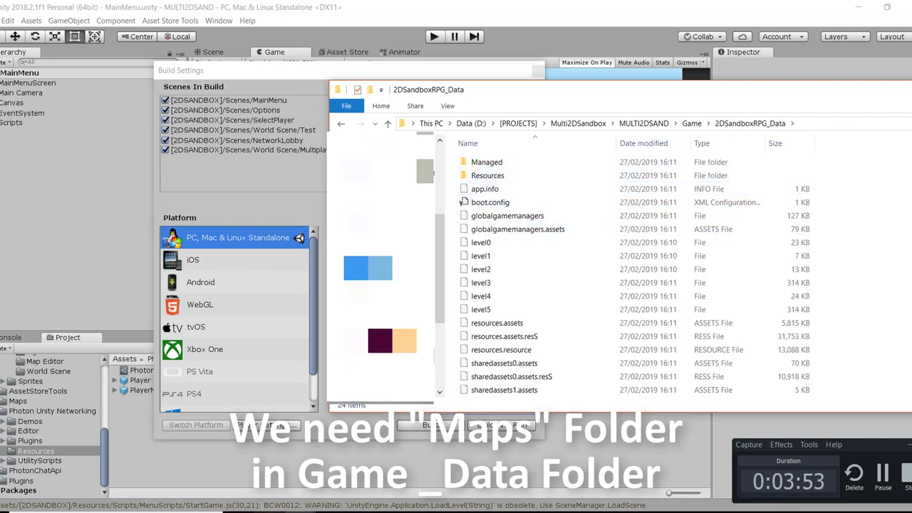
pyautogui.moveTo(299, 507)
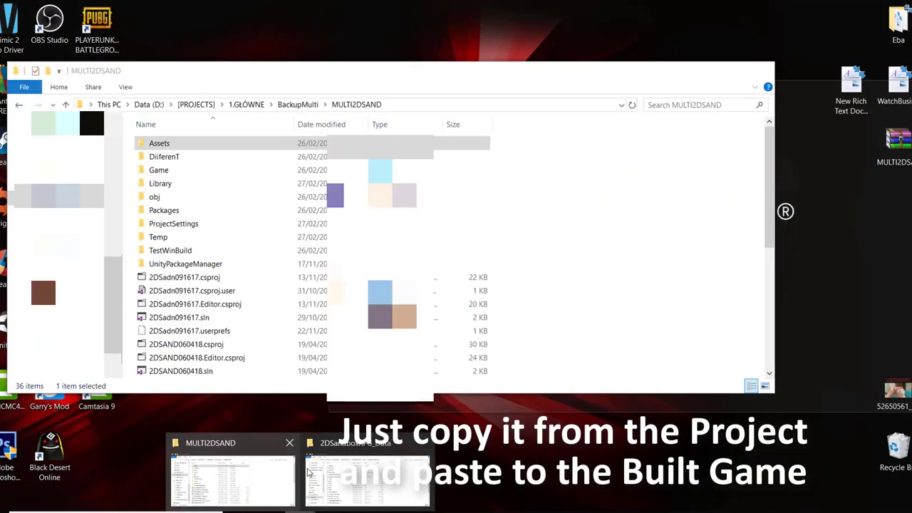
pyautogui.click(285, 476)
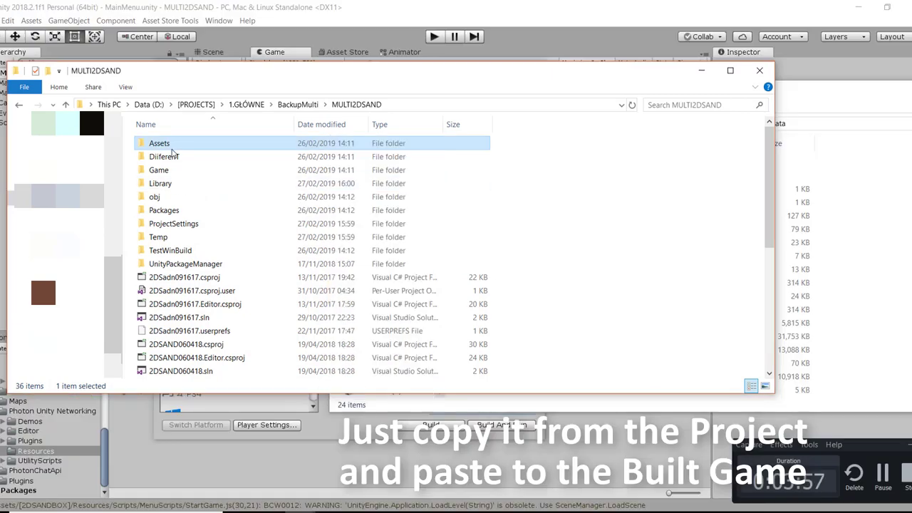
pyautogui.click(196, 104)
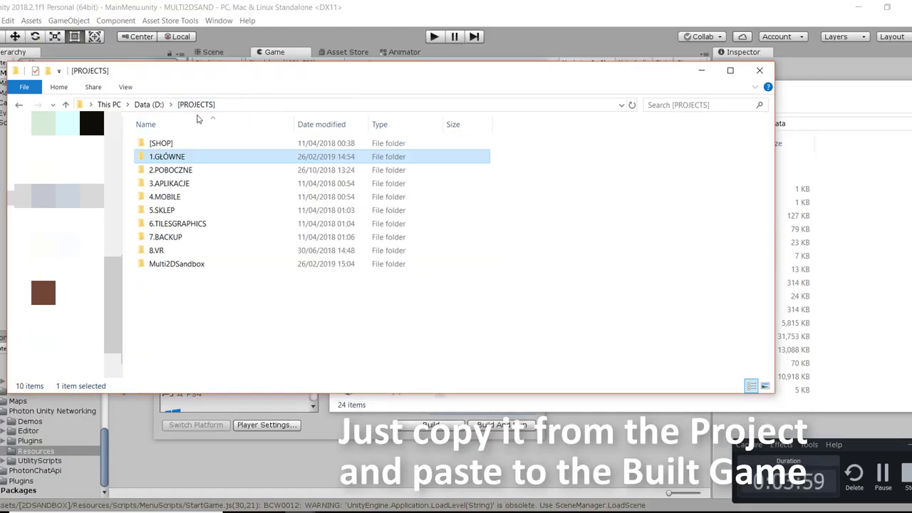
pyautogui.doubleClick(175, 266)
pyautogui.doubleClick(198, 145)
pyautogui.doubleClick(198, 145)
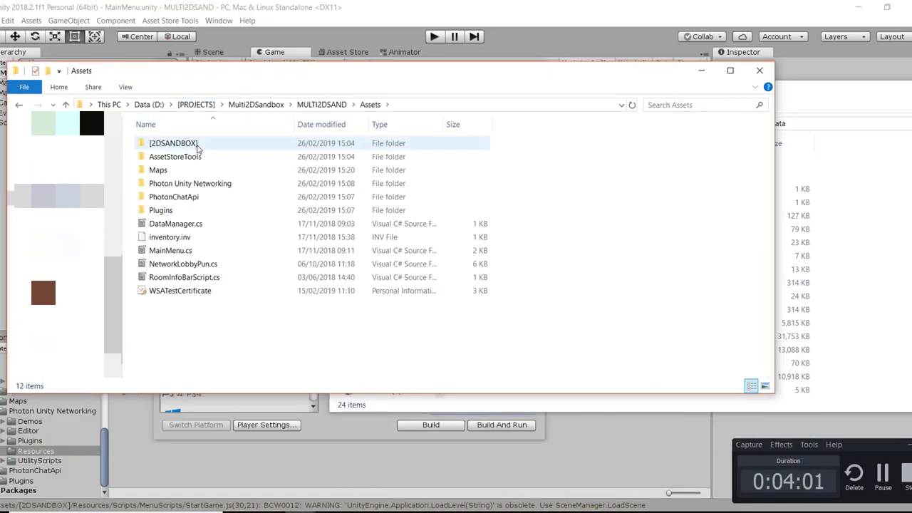
pyautogui.click(171, 171)
pyautogui.rightClick(258, 167)
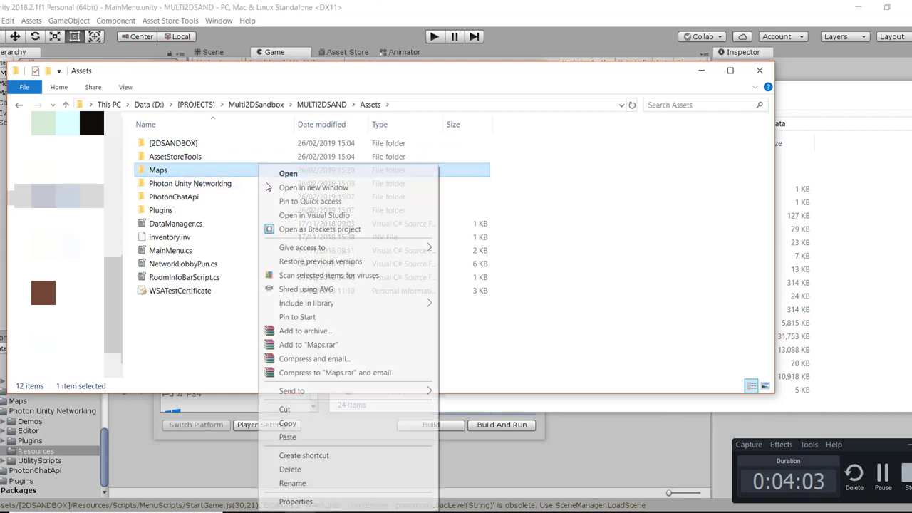
pyautogui.click(362, 426)
# Step: Paste Maps into 2DSandboxRPG_Data and check it contains Map2
pyautogui.click(895, 311)
pyautogui.rightClick(889, 271)
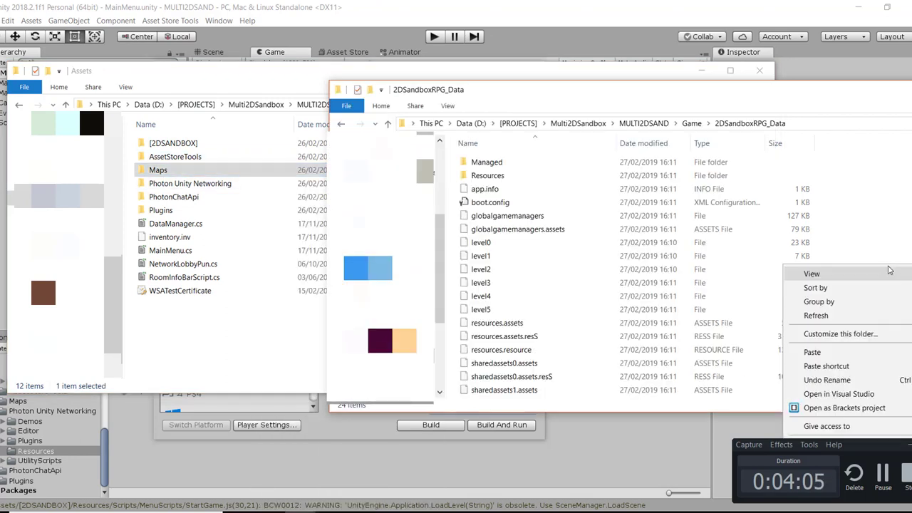
pyautogui.click(821, 352)
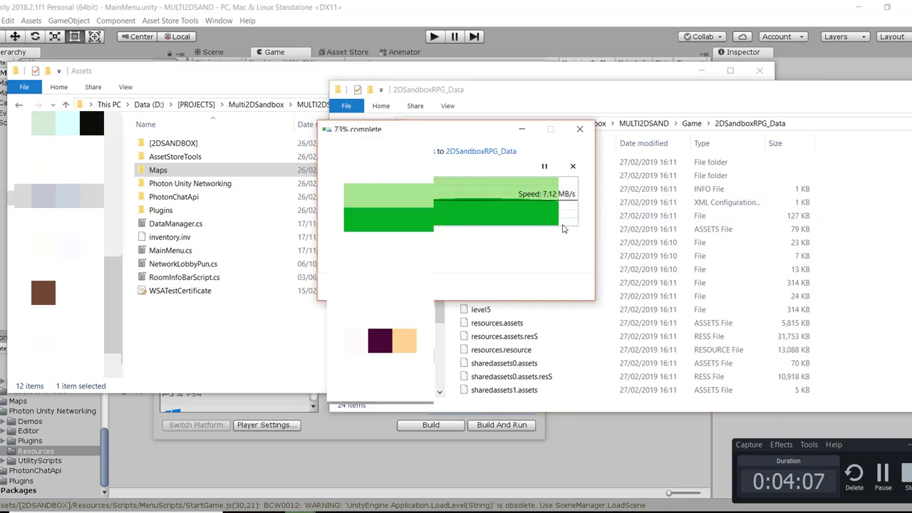
pyautogui.click(492, 173)
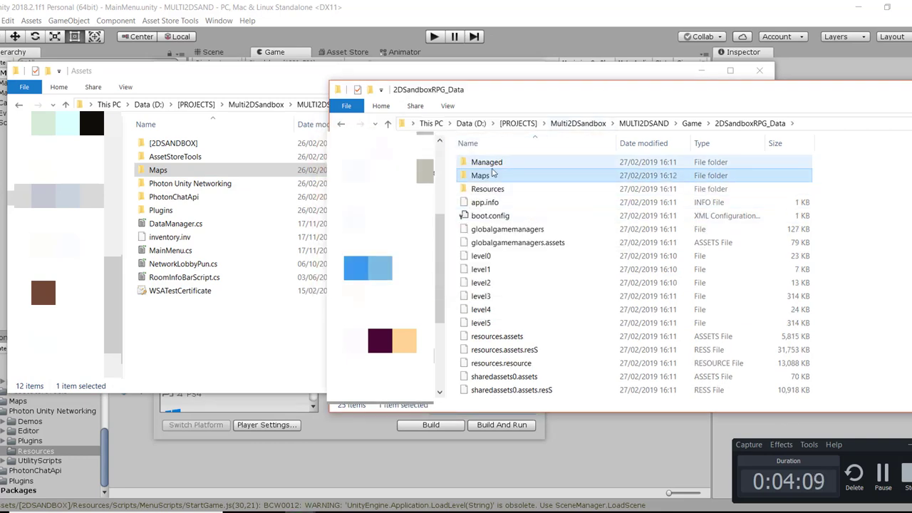
pyautogui.doubleClick(492, 175)
pyautogui.click(492, 191)
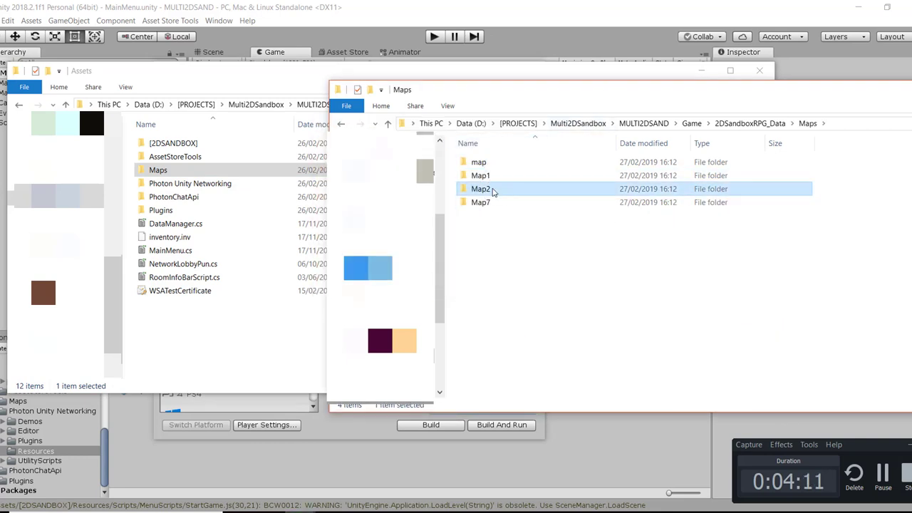
pyautogui.moveTo(911, 90); pyautogui.dragTo(906, 86)
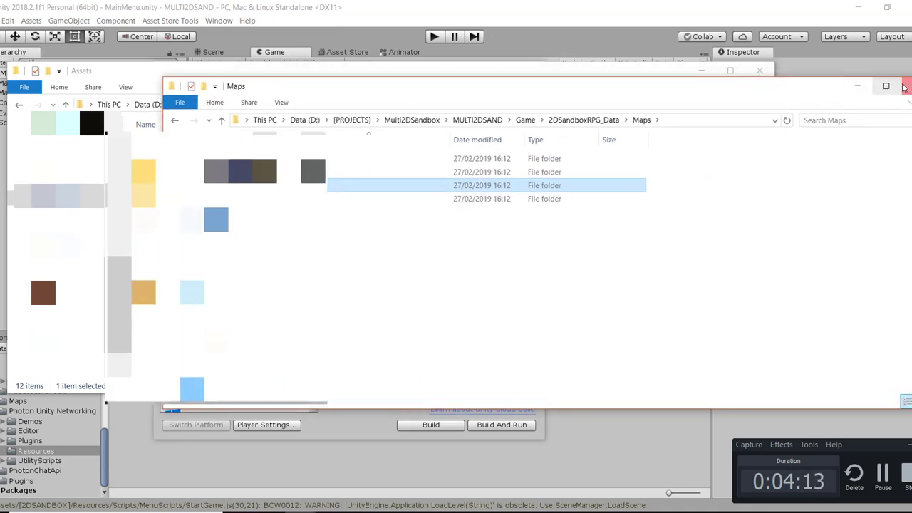
pyautogui.click(904, 86)
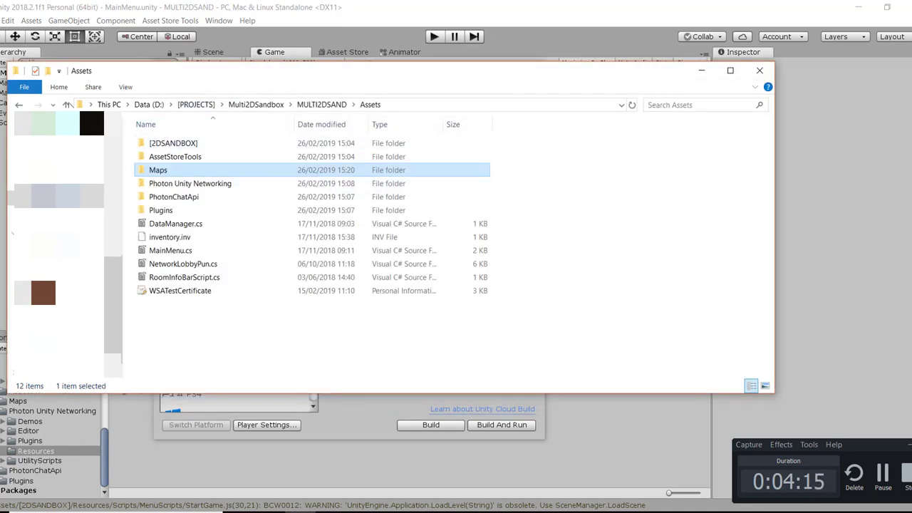
# Step: Launch 2DSandboxRPG from the Game build folder
pyautogui.click(67, 104)
pyautogui.doubleClick(184, 156)
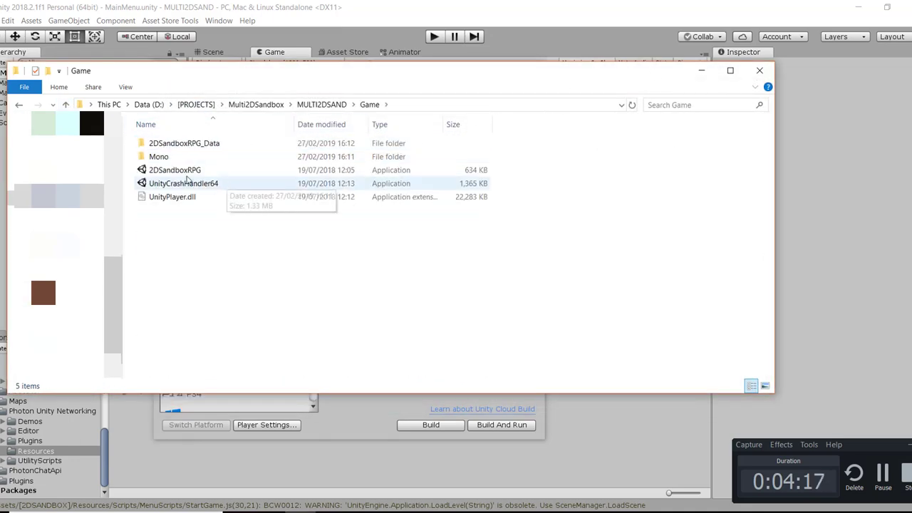
pyautogui.doubleClick(182, 171)
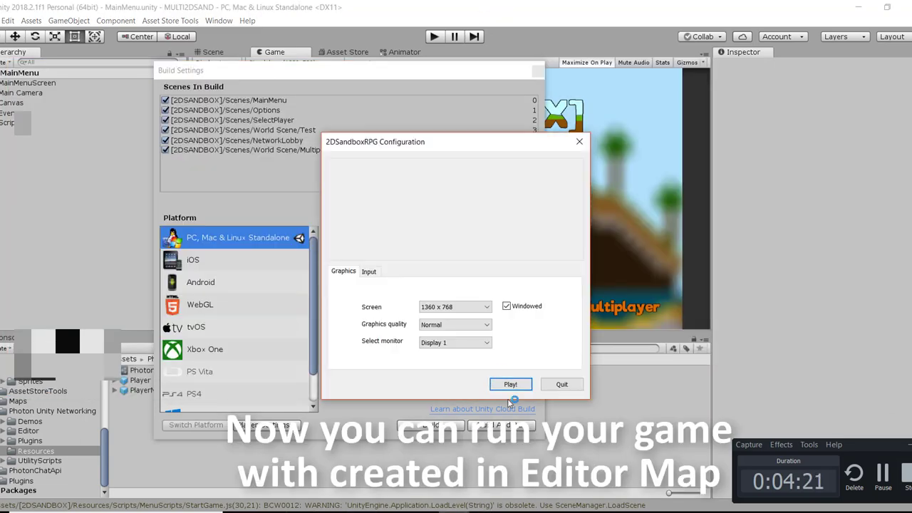
# Step: Start the build, enter map Map2, create a character and name the server Test1
pyautogui.click(510, 385)
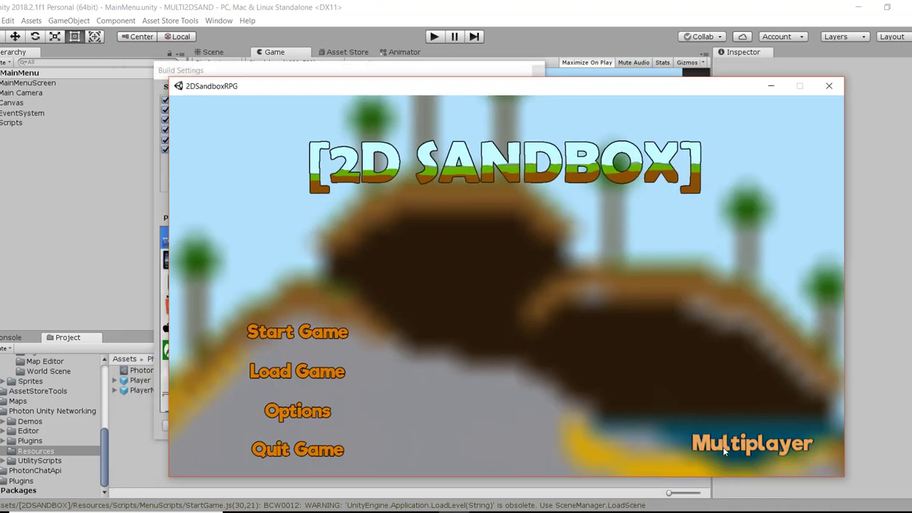
pyautogui.click(724, 450)
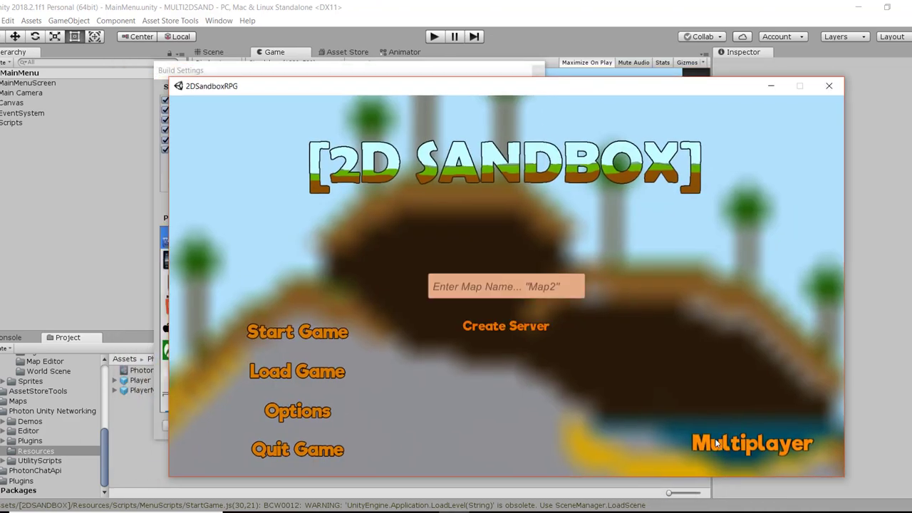
pyautogui.click(551, 293)
pyautogui.write('Map2')
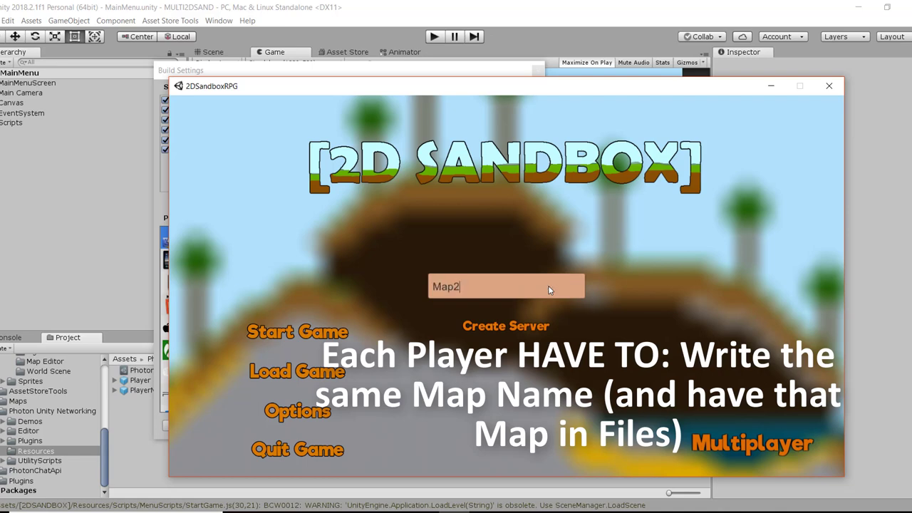
pyautogui.click(518, 328)
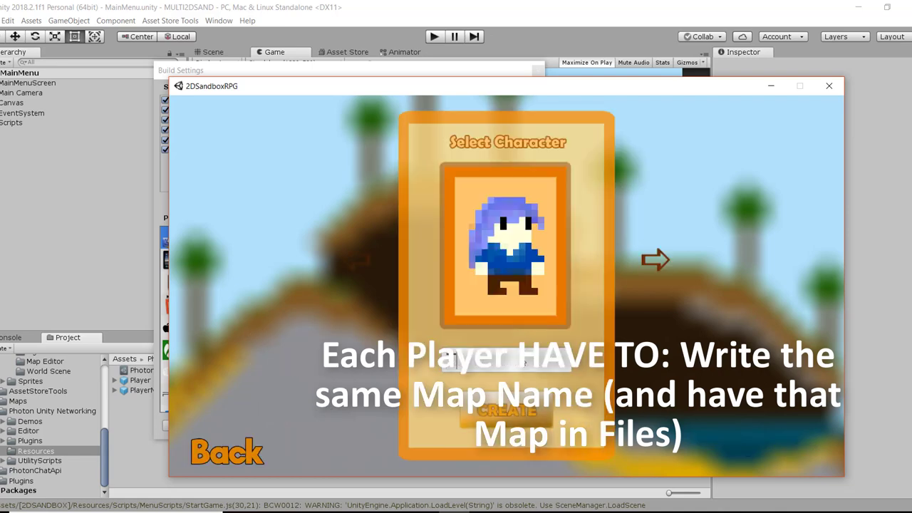
pyautogui.click(519, 414)
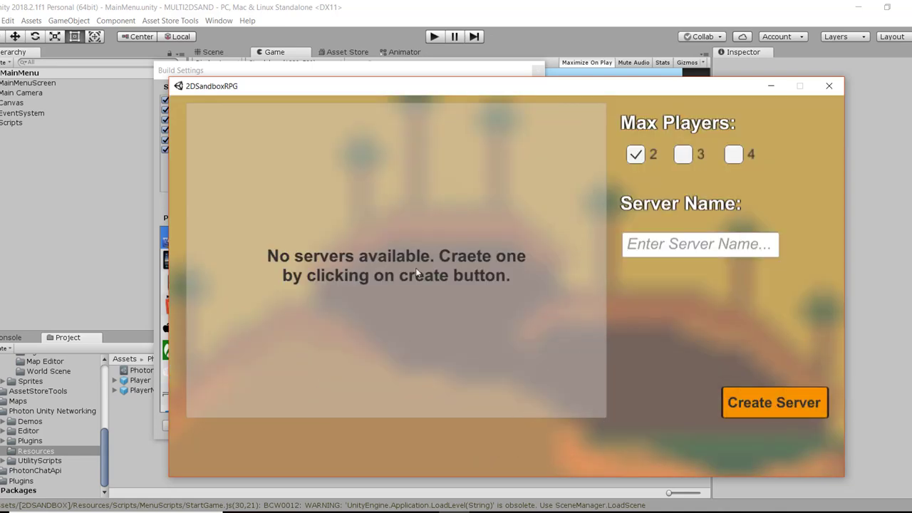
pyautogui.click(667, 245)
pyautogui.write('Test1')
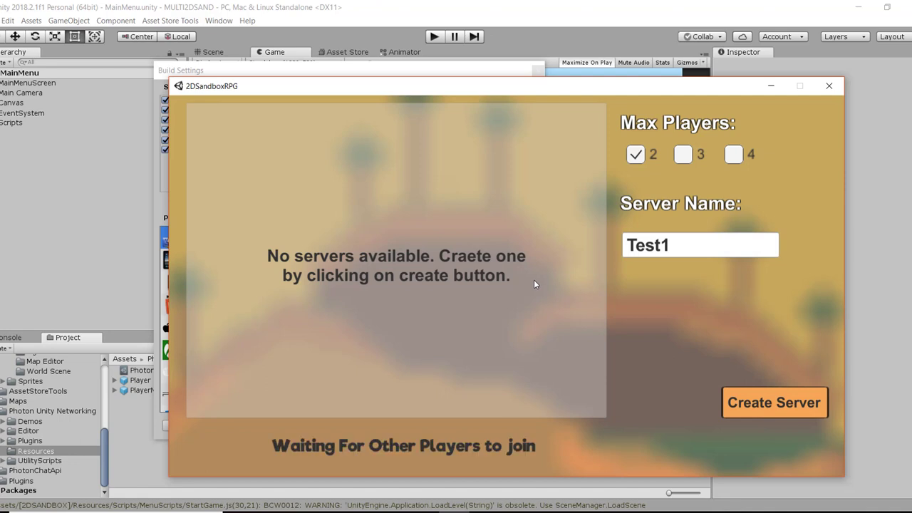
# Step: Close Build Settings and run the game in Unity's play mode
pyautogui.click(490, 5)
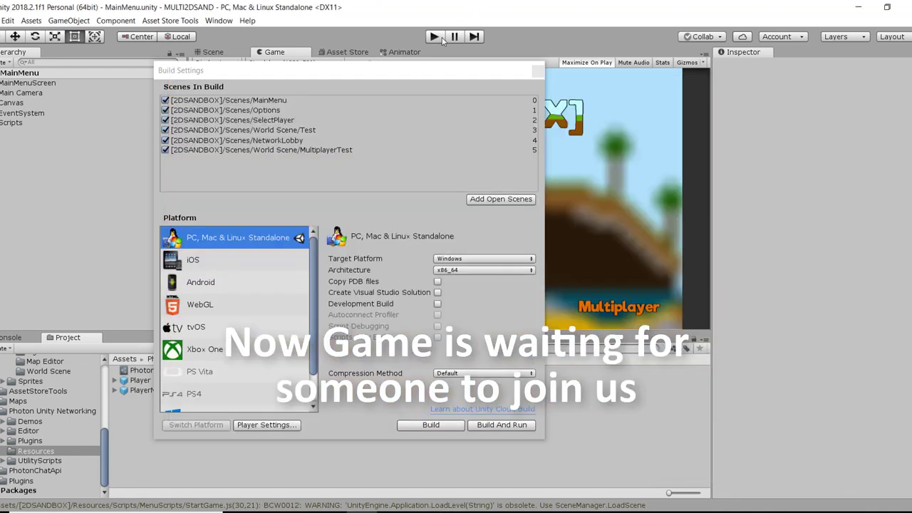
pyautogui.click(538, 71)
pyautogui.click(434, 36)
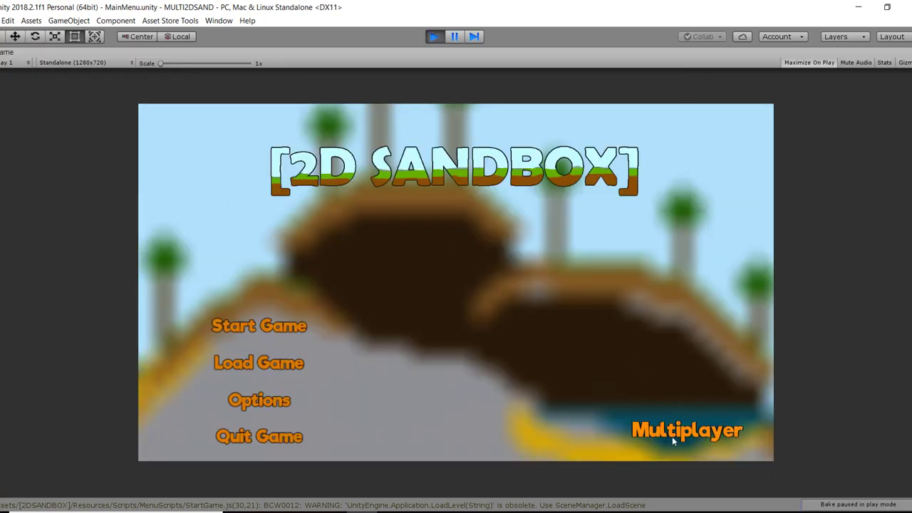
# Step: Enter map Map2, create character Test2, and join the Test1 server
pyautogui.click(672, 436)
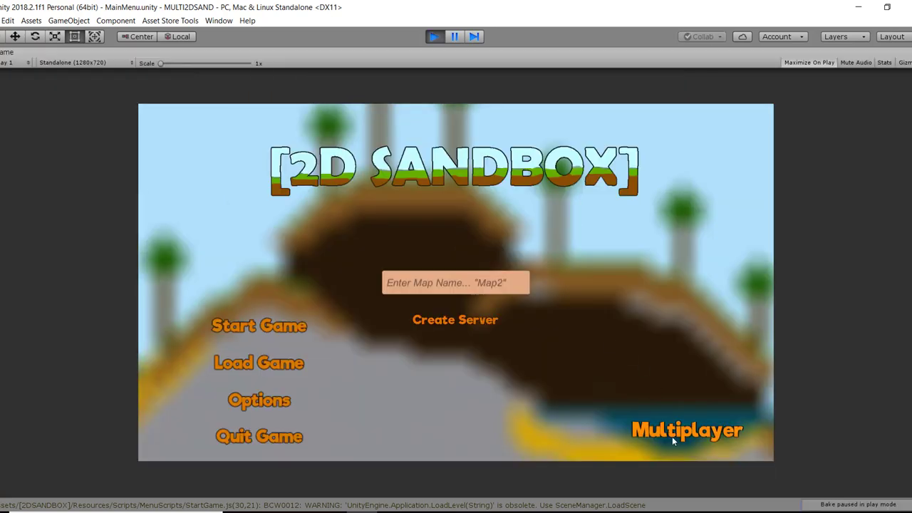
pyautogui.click(495, 291)
pyautogui.write('Map2')
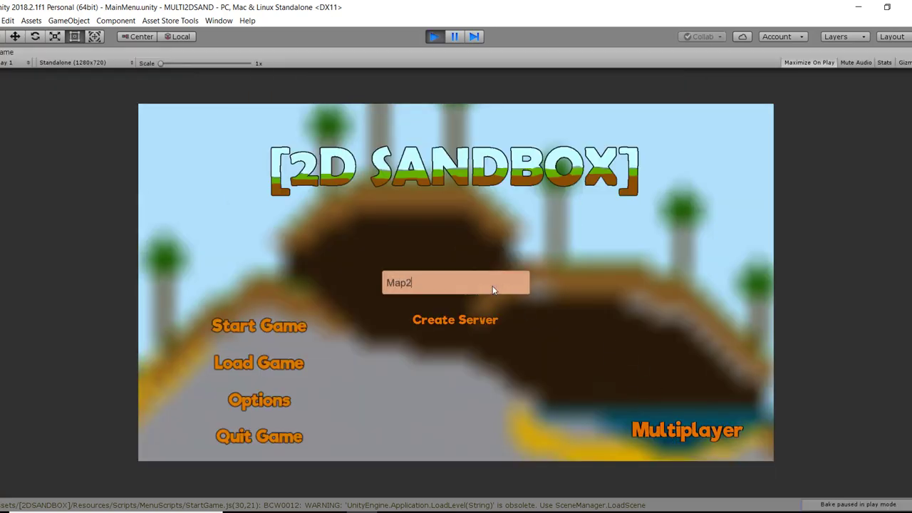
pyautogui.click(467, 318)
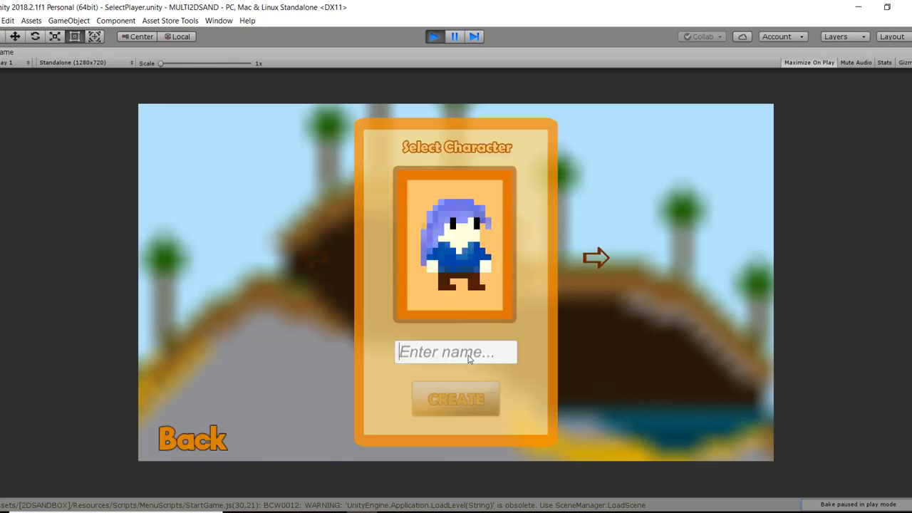
pyautogui.write('Test2')
pyautogui.click(465, 403)
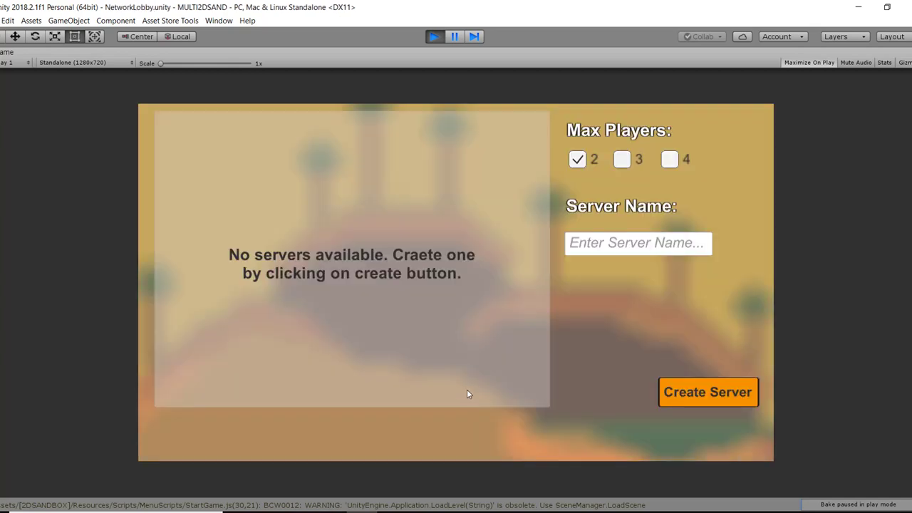
pyautogui.scroll(2, 240, 253)
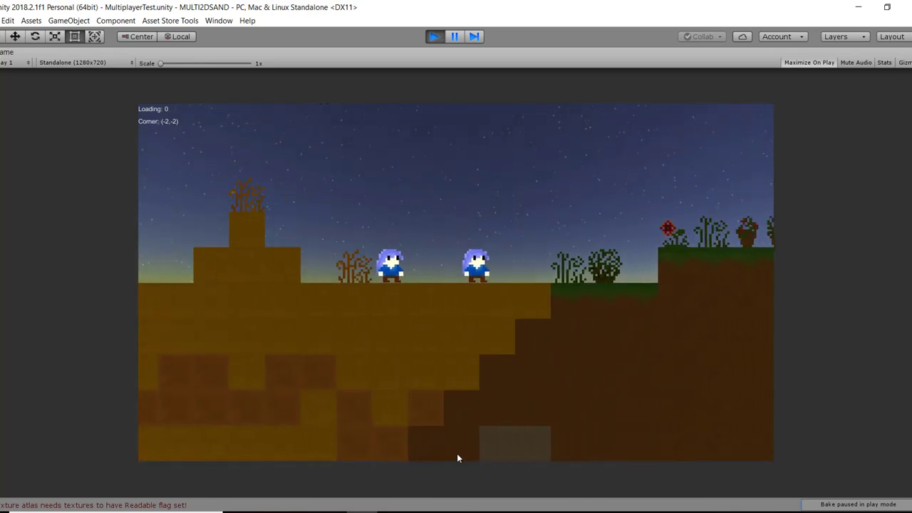
# Step: Dig a dirt block in the build, then place a dirt block in the sky from the editor
pyautogui.moveTo(499, 87); pyautogui.dragTo(393, 70)
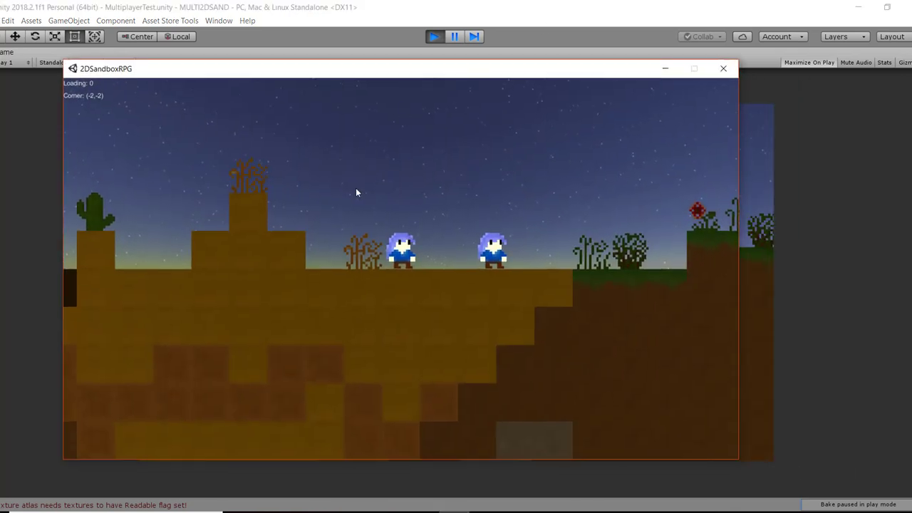
pyautogui.click(489, 287)
pyautogui.click(757, 205)
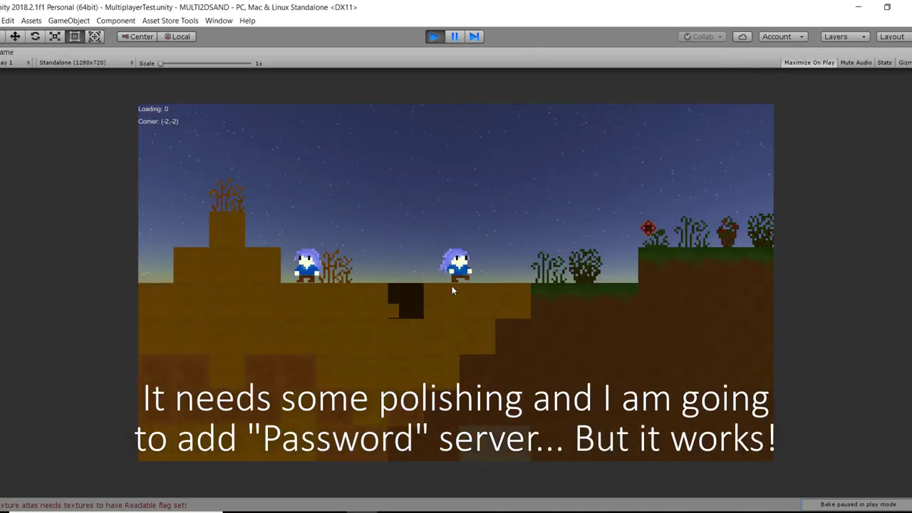
pyautogui.press('e')
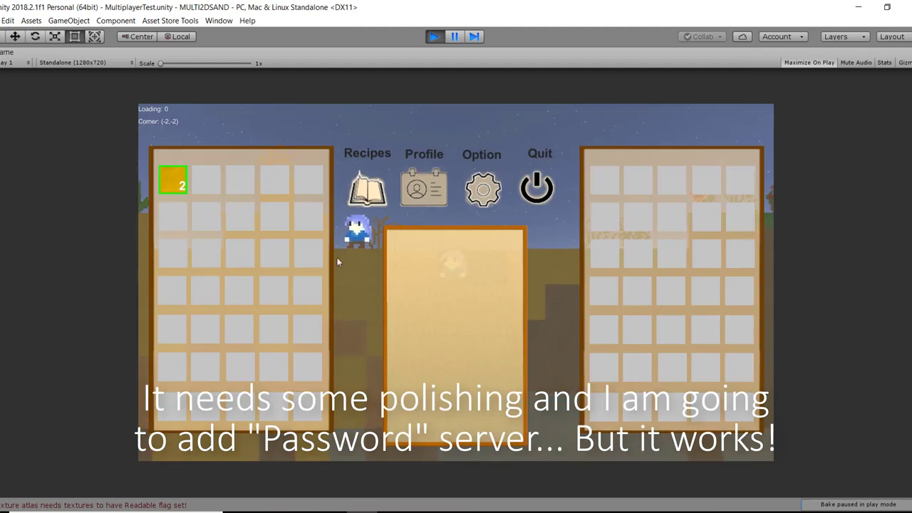
pyautogui.press('e')
pyautogui.rightClick(442, 157)
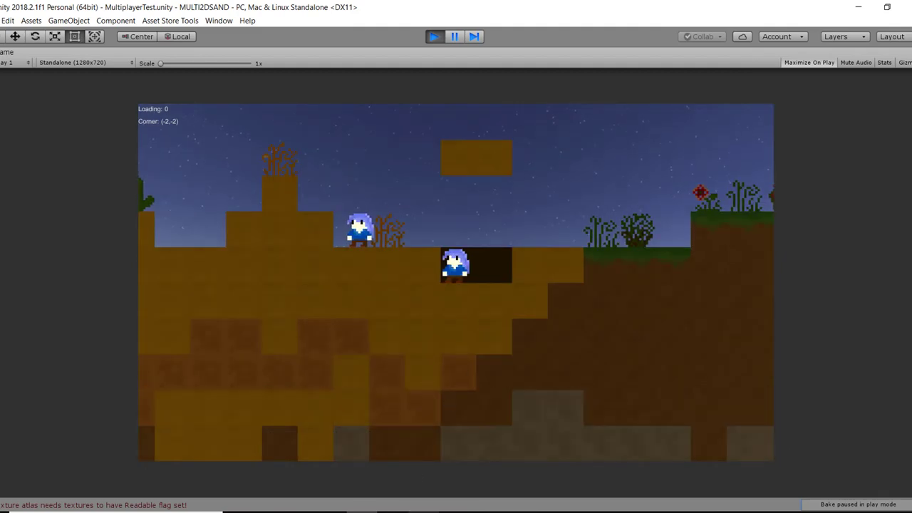
# Step: Walk and jump both characters across the terrain, onto the grass ledge and out of the hole
pyautogui.hotkey('alt', 'Tab')
pyautogui.click(490, 178)
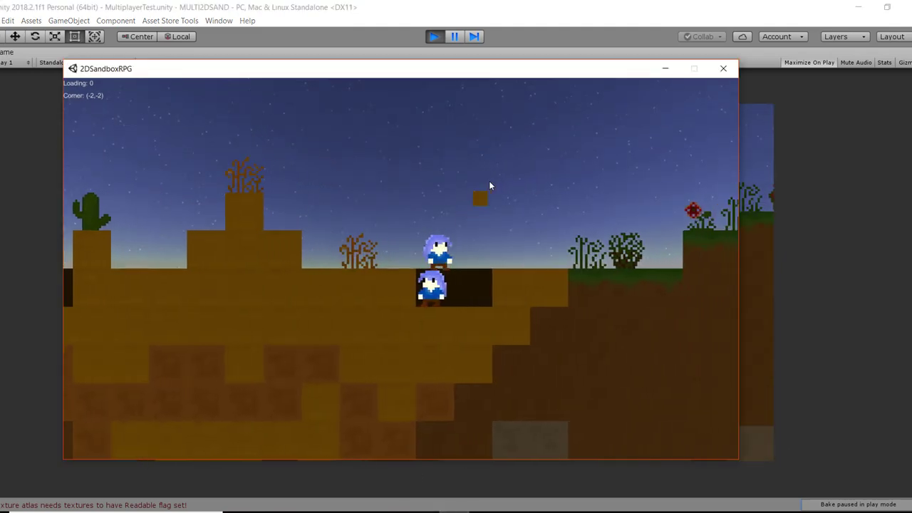
pyautogui.press('d')
pyautogui.press('space')
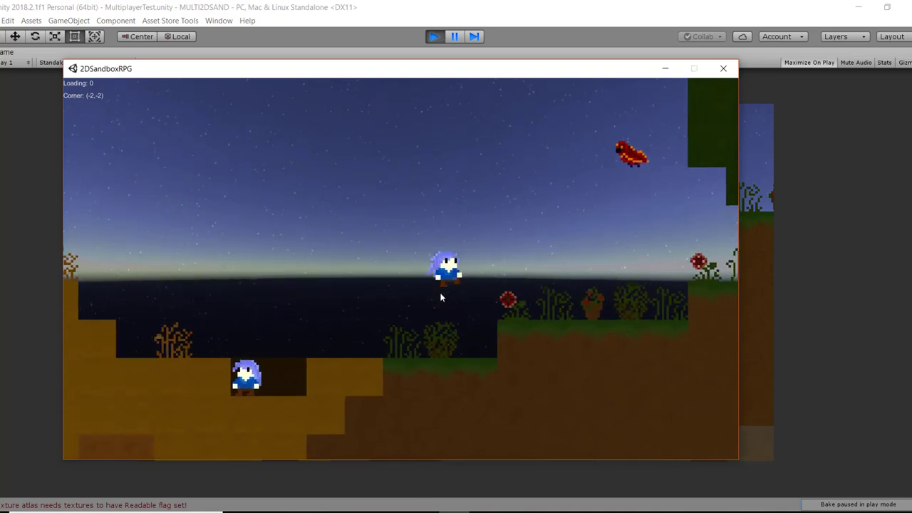
pyautogui.press('d')
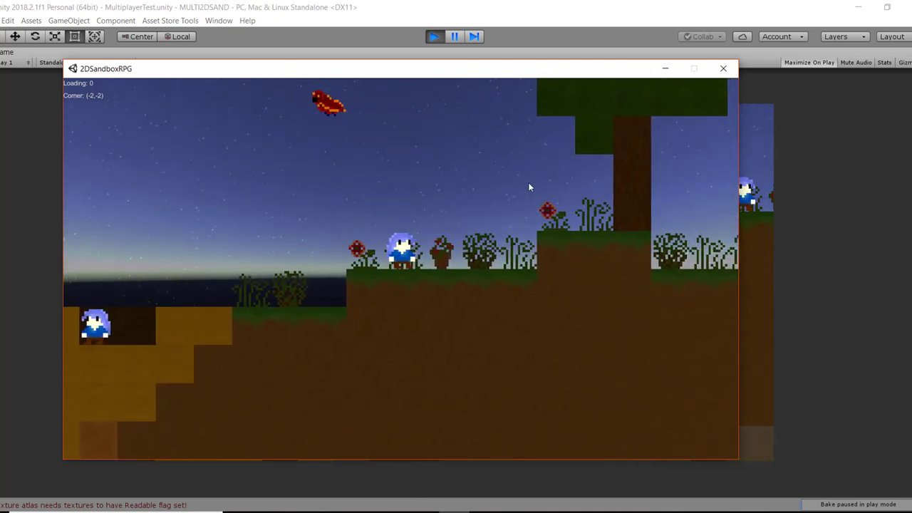
pyautogui.click(790, 196)
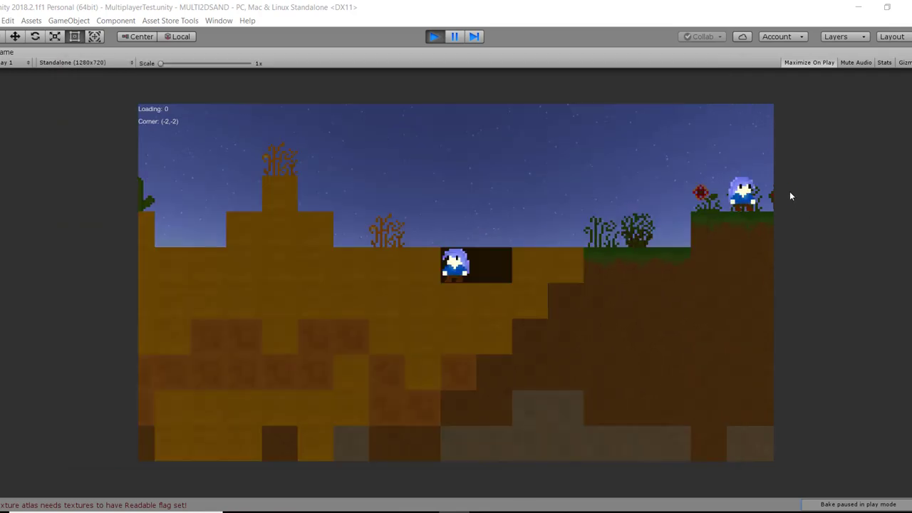
pyautogui.press('d')
pyautogui.press('space')
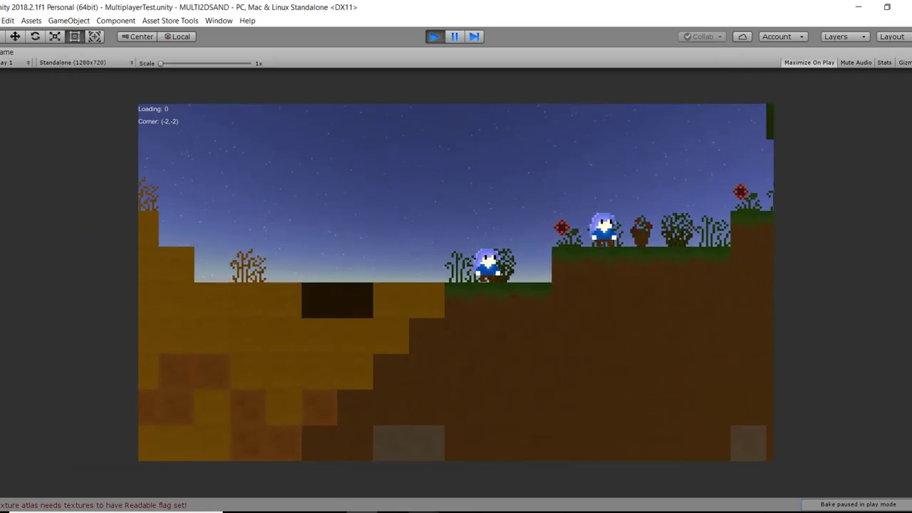
pyautogui.hotkey('alt', 'Tab')
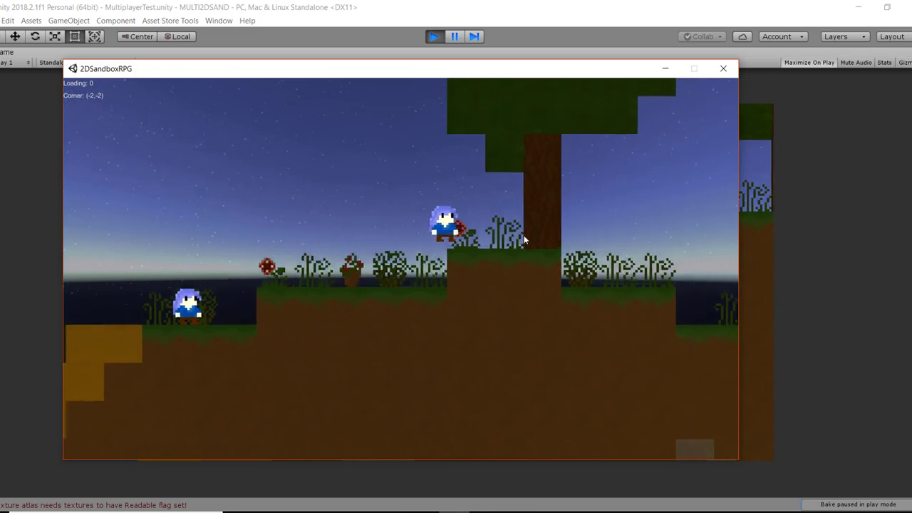
pyautogui.press('a')
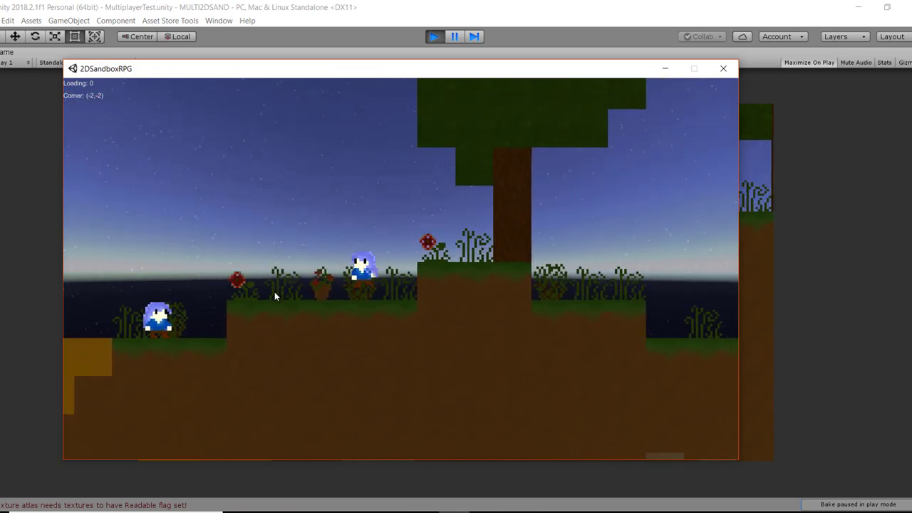
# Step: Move the two yellow blocks in the inventory and place a dirt block beside the floating one
pyautogui.press('Escape')
pyautogui.moveTo(100, 157)
pyautogui.mouseDown()
pyautogui.moveTo(171, 115)
pyautogui.moveTo(203, 161)
pyautogui.mouseUp()
pyautogui.press('Escape')
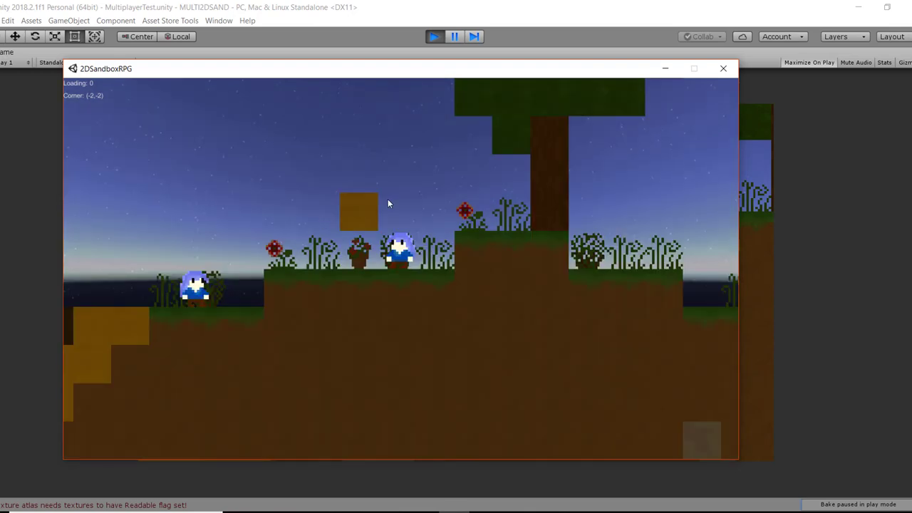
pyautogui.click(387, 204)
pyautogui.press('a')
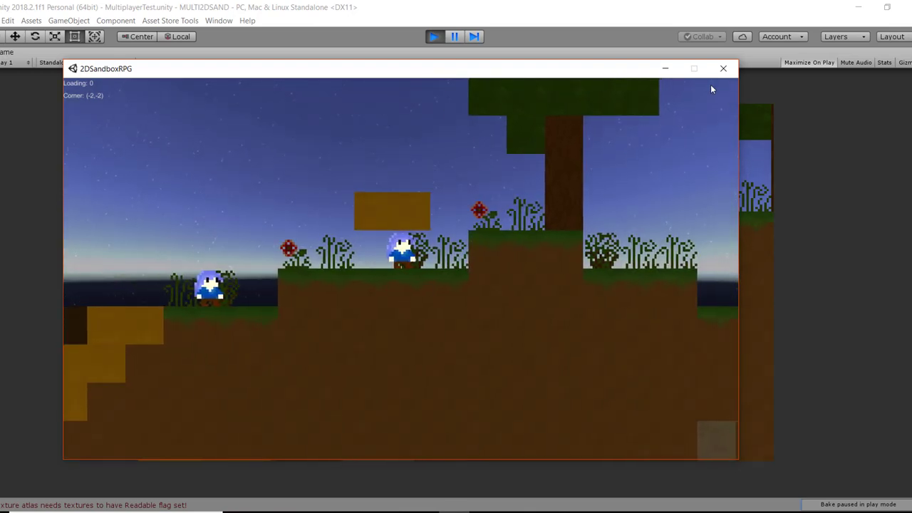
pyautogui.press('Escape')
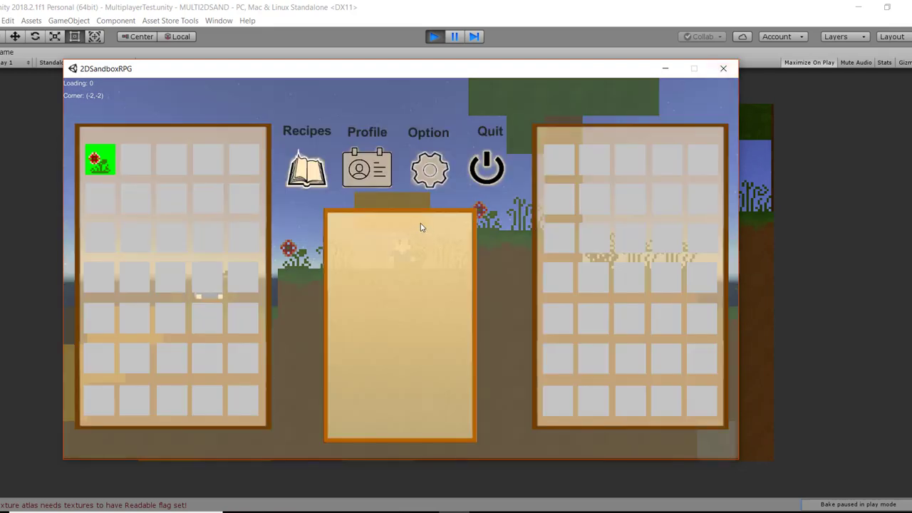
# Step: Exit the standalone build's session to the main menu and bring up the Multiplayer map-name field
pyautogui.press('Escape')
pyautogui.press('Escape')
pyautogui.click(432, 184)
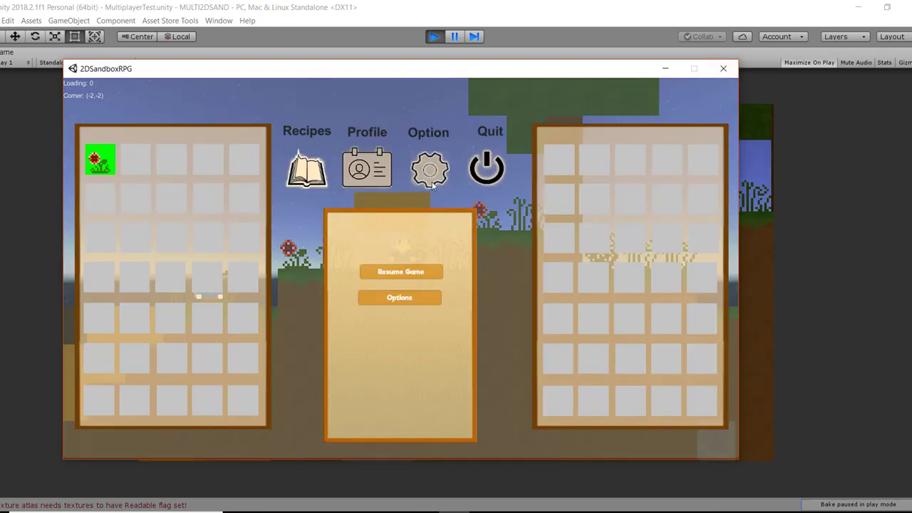
pyautogui.click(473, 182)
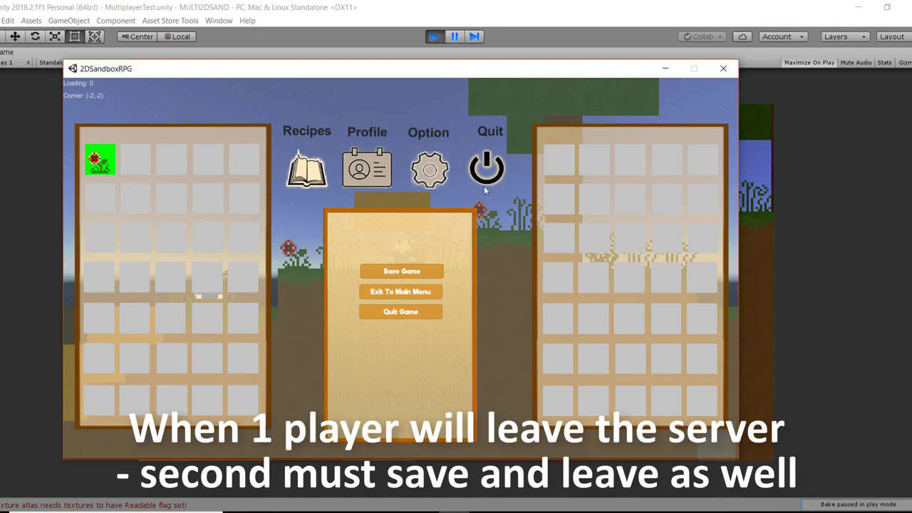
pyautogui.click(426, 291)
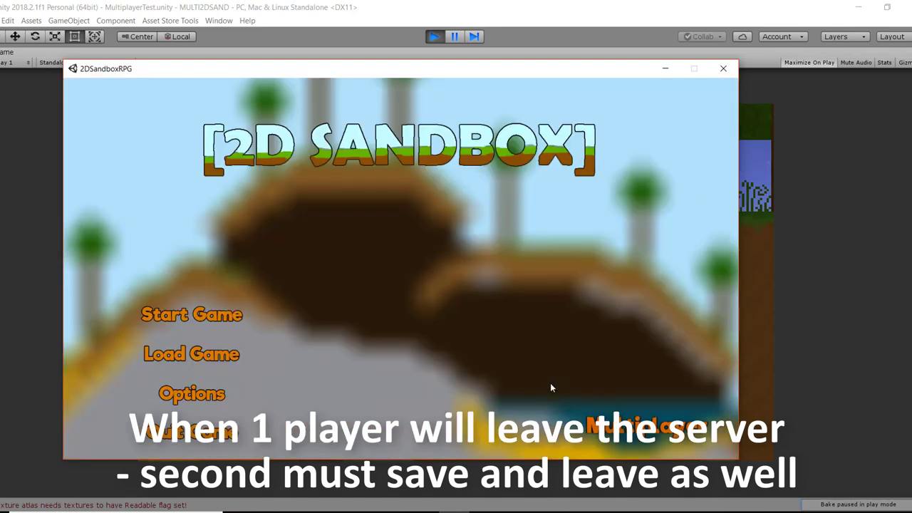
pyautogui.click(610, 426)
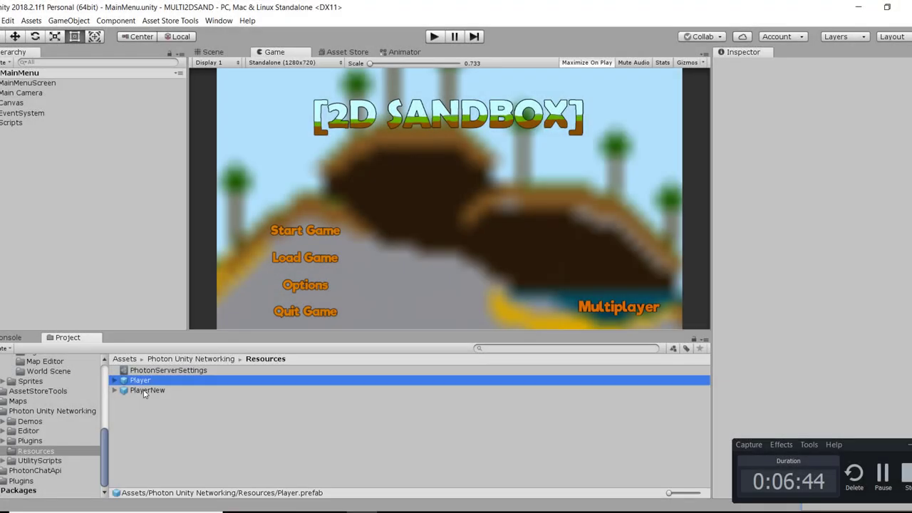
pyautogui.click(143, 389)
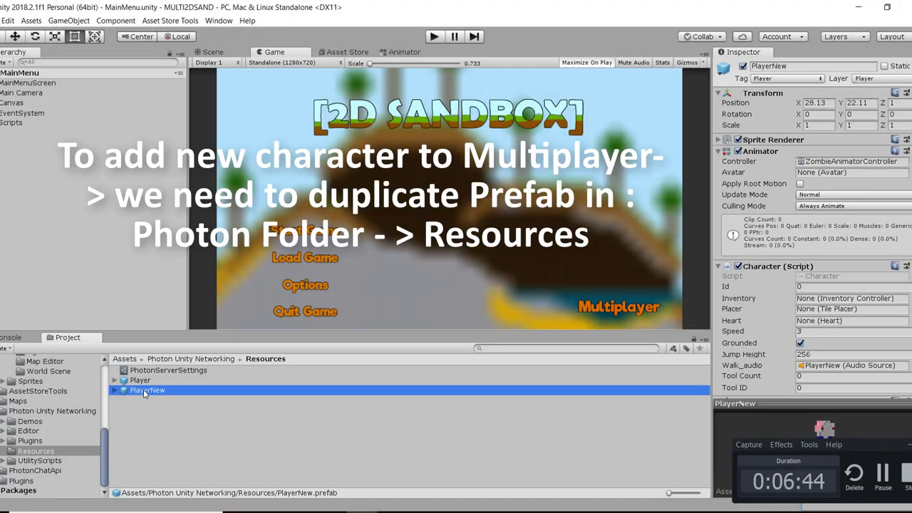
pyautogui.scroll(-2, 805, 308)
pyautogui.scroll(-3, 806, 308)
pyautogui.scroll(-3, 805, 308)
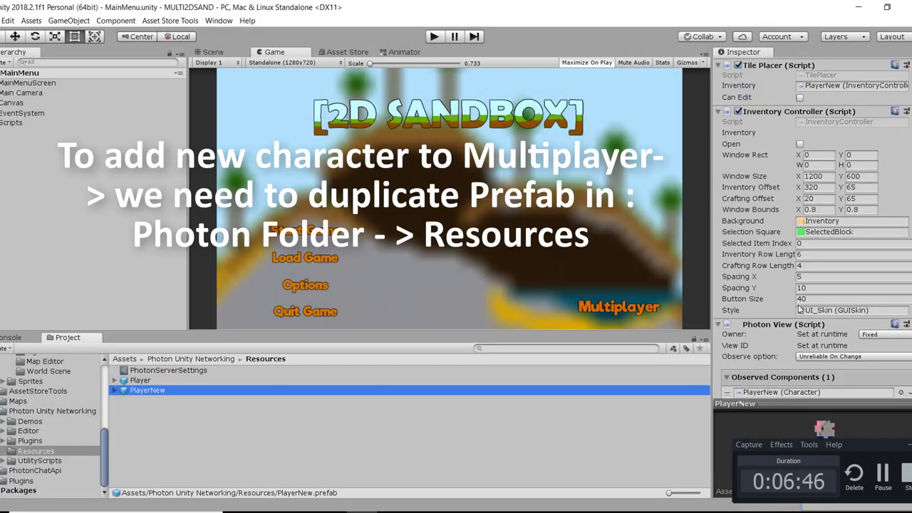
pyautogui.scroll(-3, 805, 308)
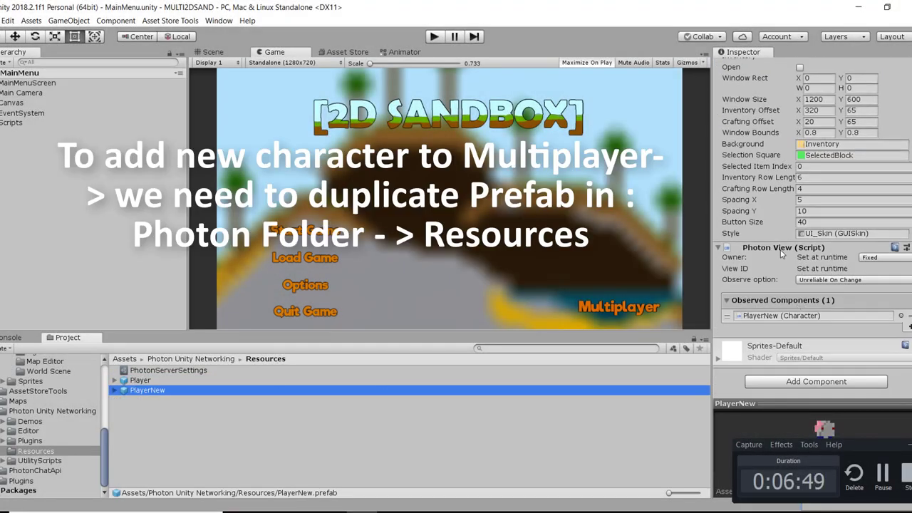
pyautogui.click(217, 378)
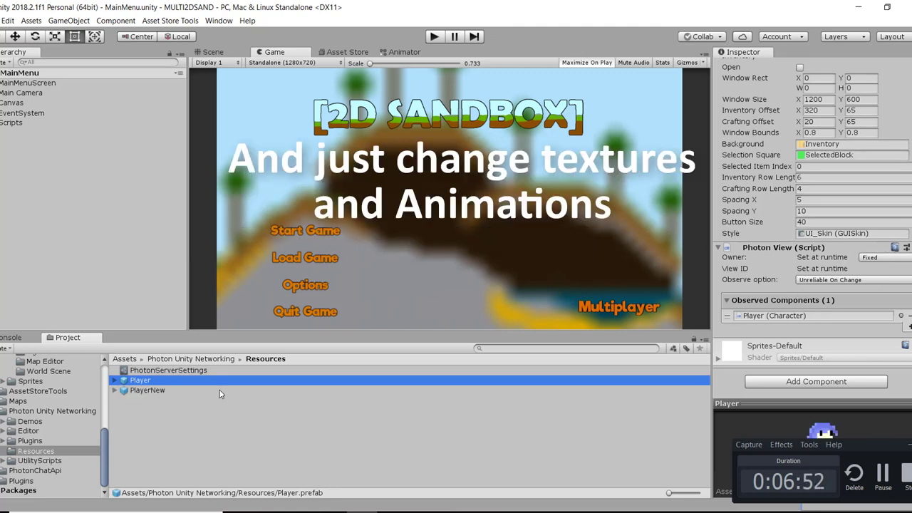
pyautogui.click(416, 390)
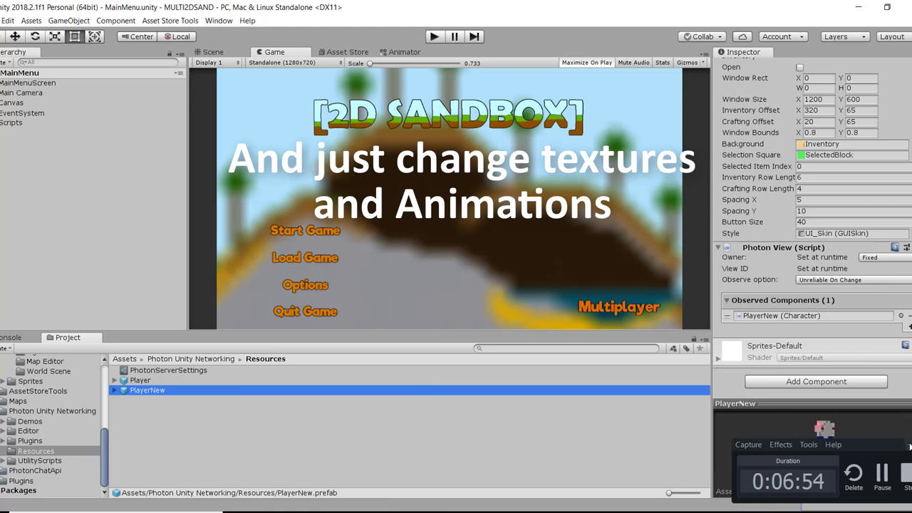
pyautogui.click(799, 249)
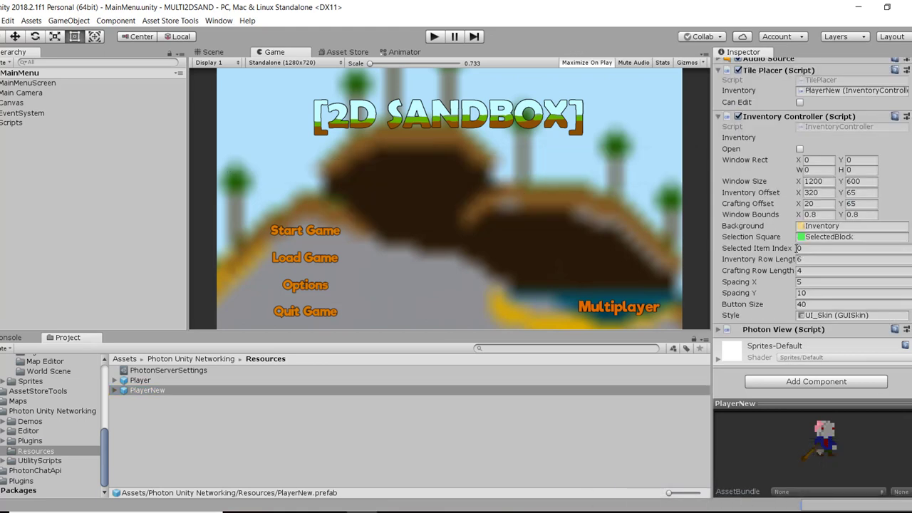
pyautogui.click(783, 319)
pyautogui.scroll(-2, 815, 284)
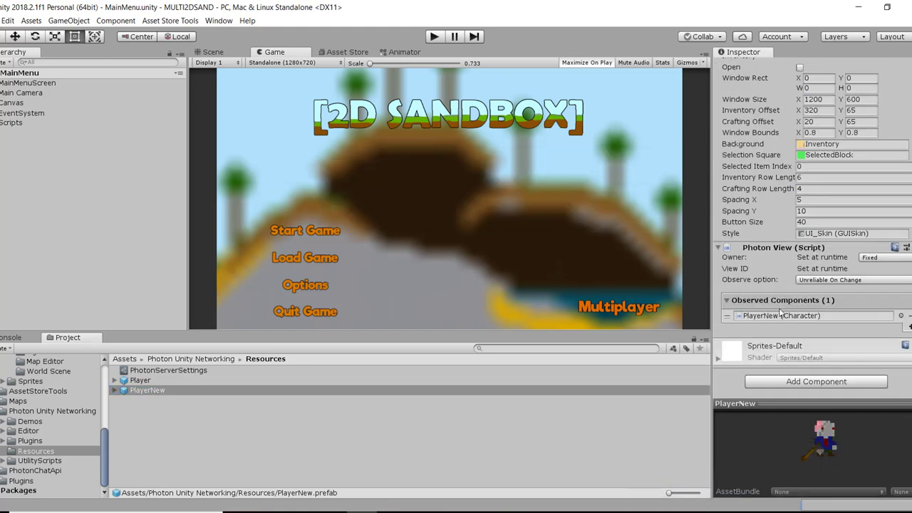
pyautogui.click(205, 388)
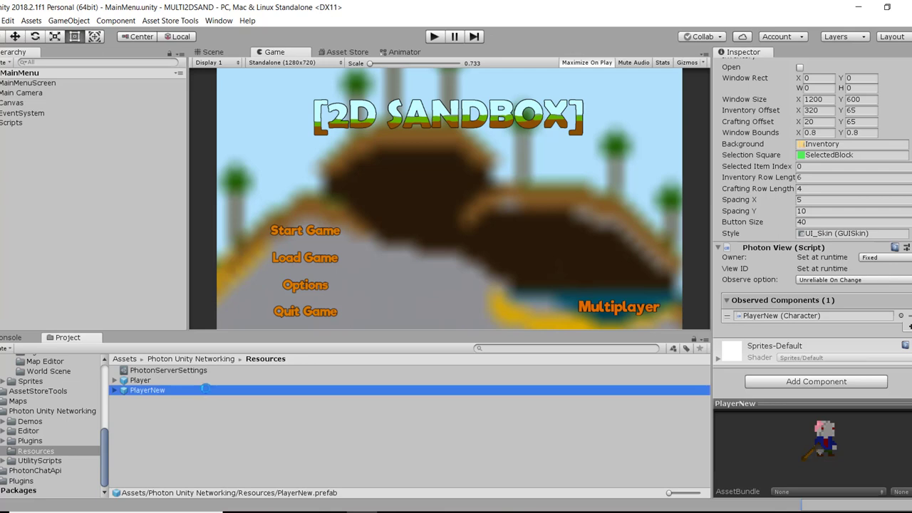
pyautogui.hotkey('ctrl', 'd')
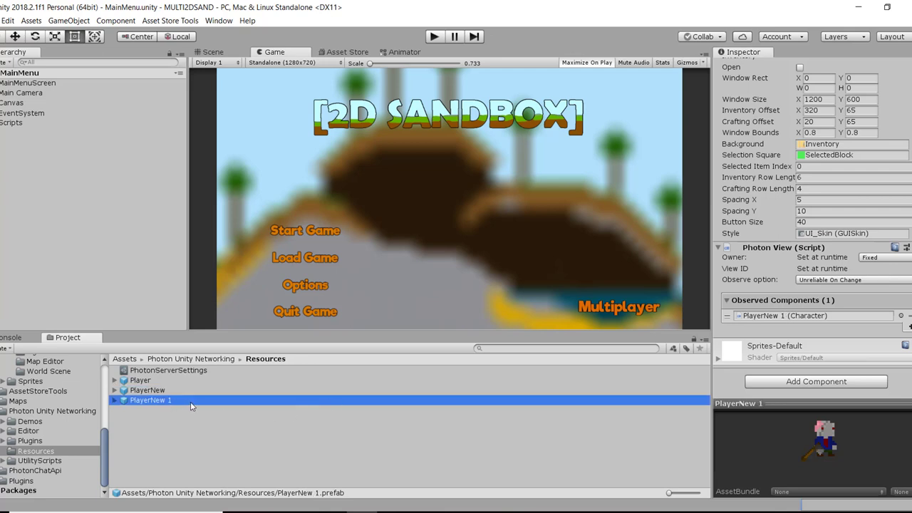
pyautogui.scroll(5, 862, 310)
pyautogui.scroll(5, 863, 310)
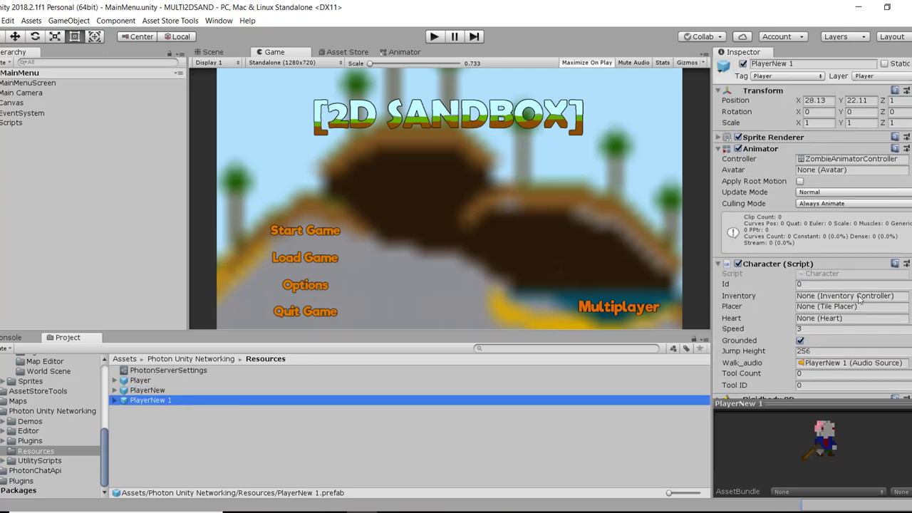
pyautogui.click(829, 160)
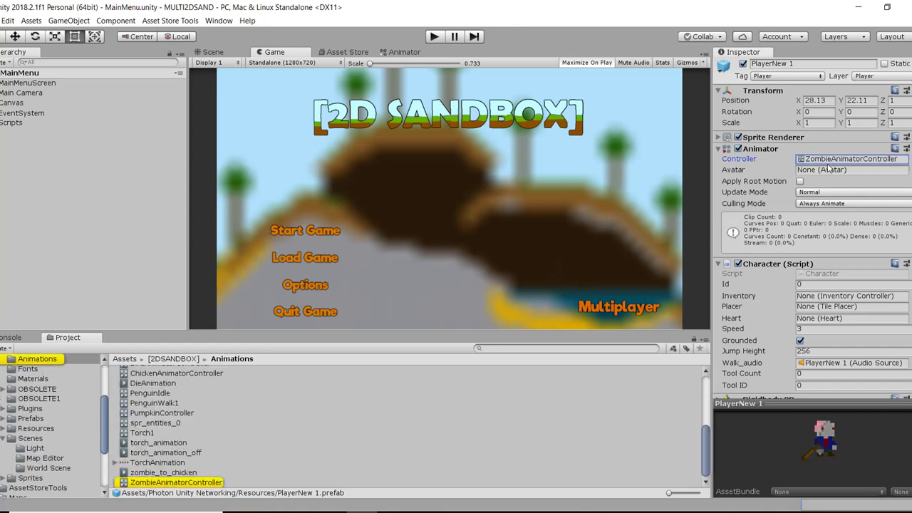
pyautogui.scroll(-5, 55, 453)
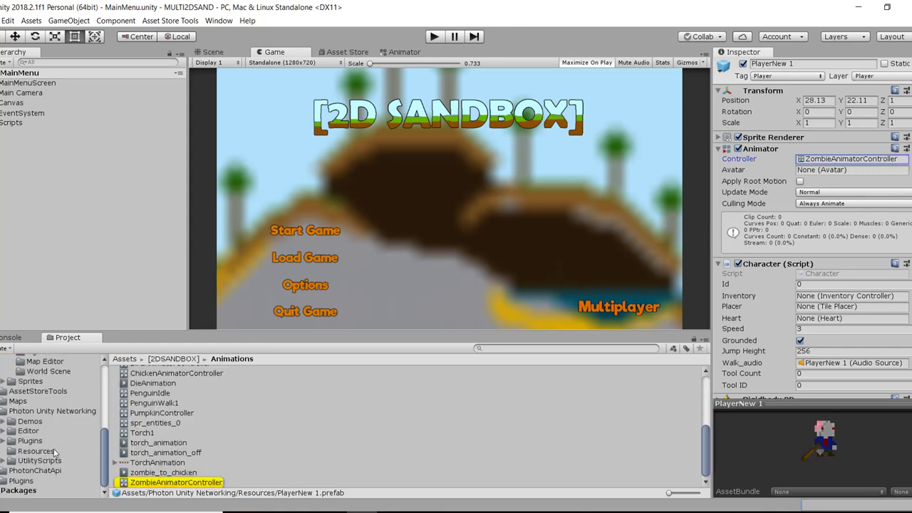
pyautogui.click(35, 451)
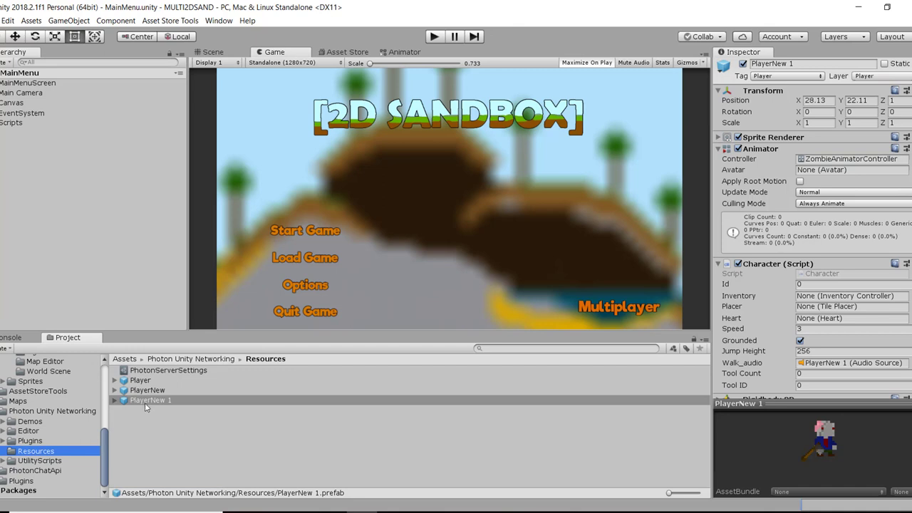
pyautogui.click(148, 402)
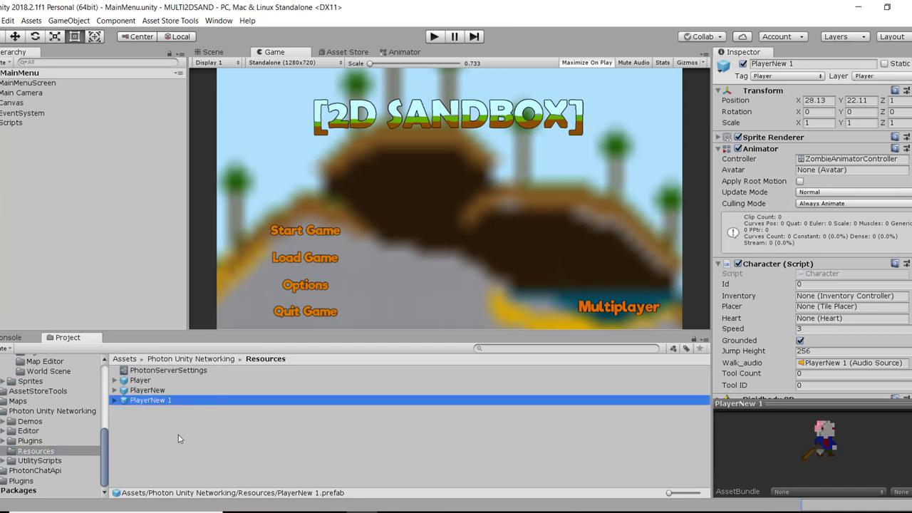
pyautogui.press('Delete')
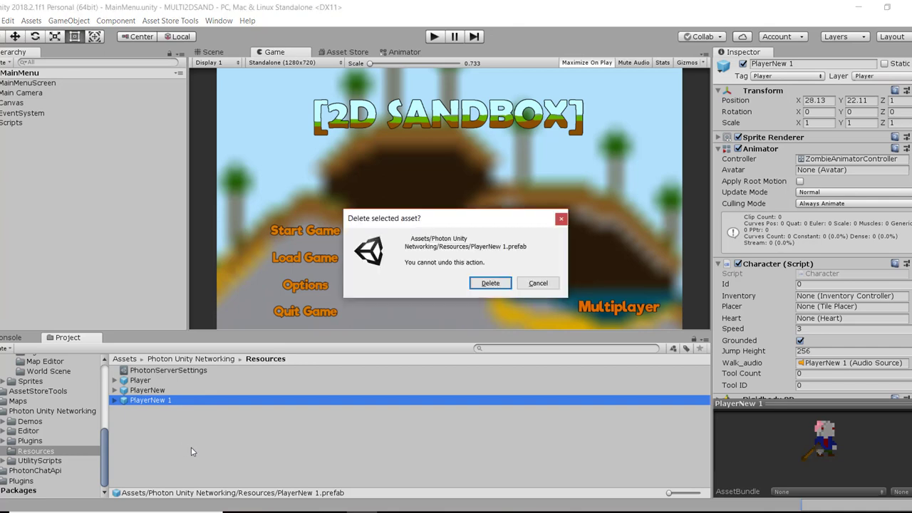
pyautogui.click(491, 285)
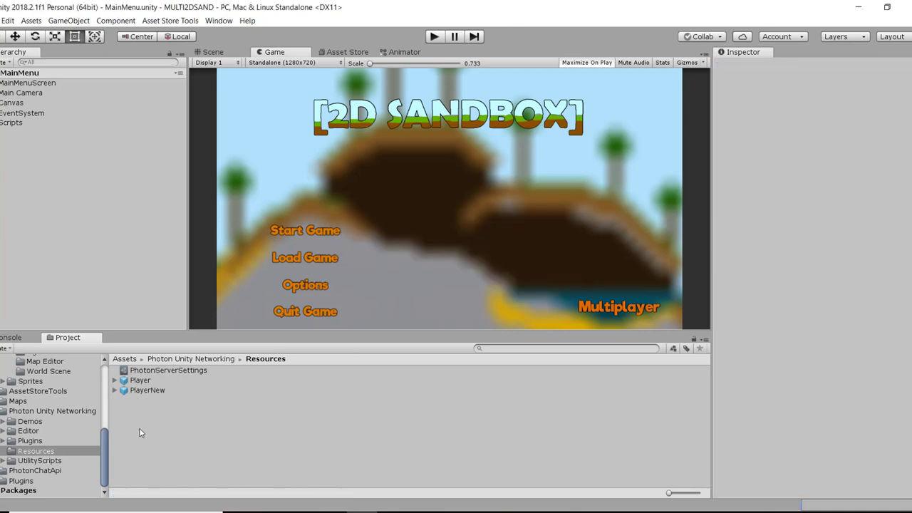
# Step: Search the Project assets for 'character' and preview the Character.cs source in the Inspector
pyautogui.scroll(2, 75, 435)
pyautogui.scroll(2, 72, 432)
pyautogui.scroll(2, 72, 433)
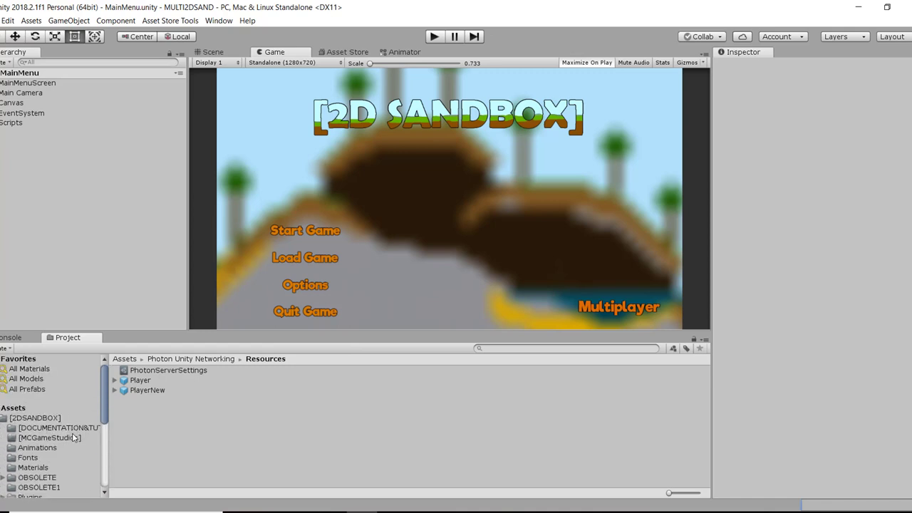
pyautogui.scroll(-1, 71, 433)
pyautogui.scroll(-4, 71, 433)
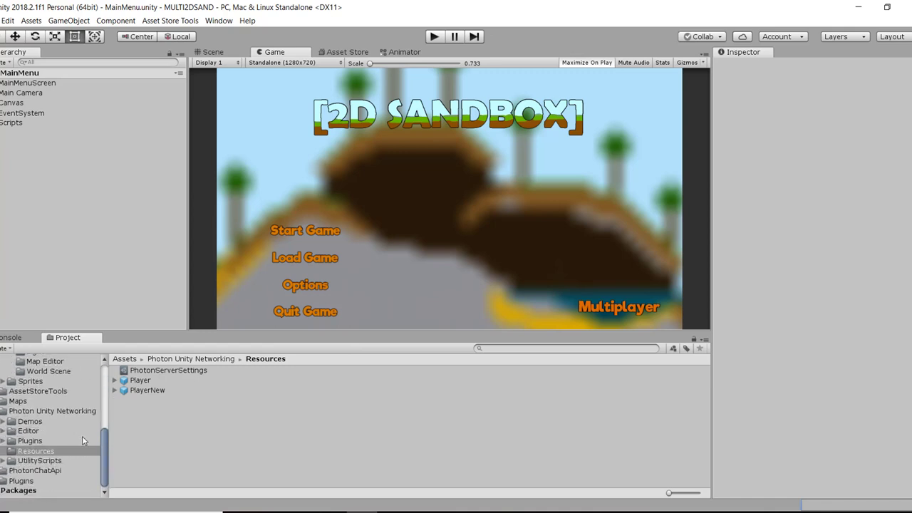
pyautogui.scroll(2, 71, 431)
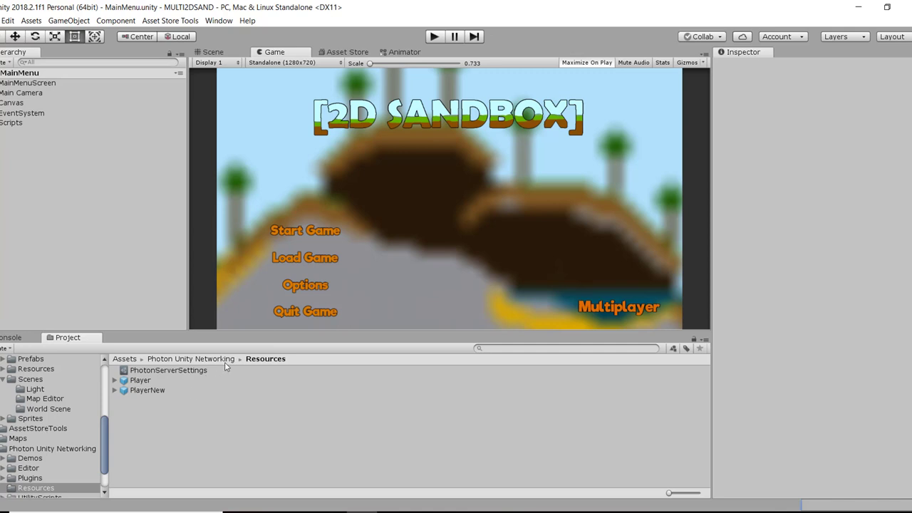
pyautogui.click(542, 349)
pyautogui.write('cha')
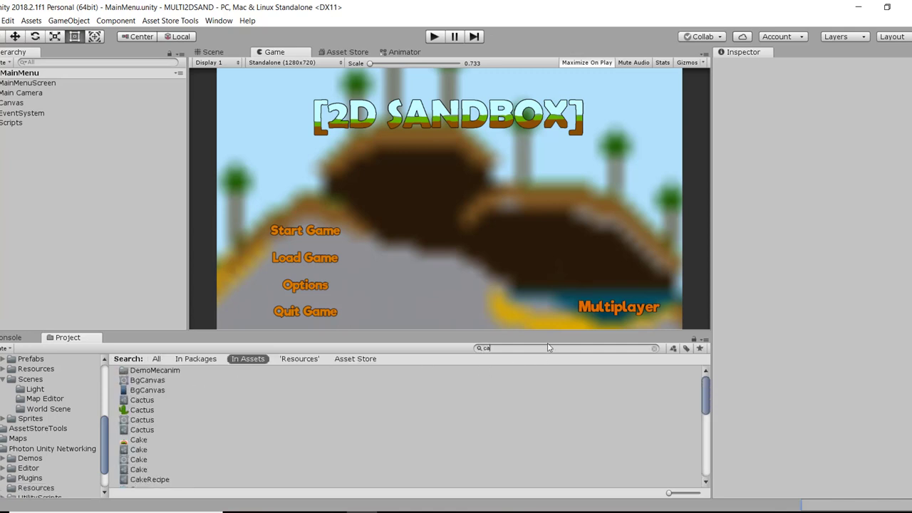
pyautogui.write('racter')
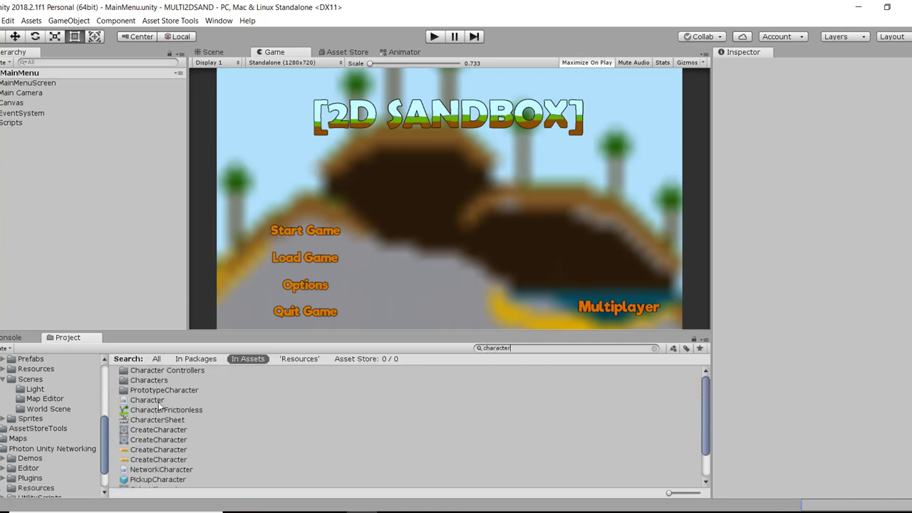
pyautogui.click(153, 401)
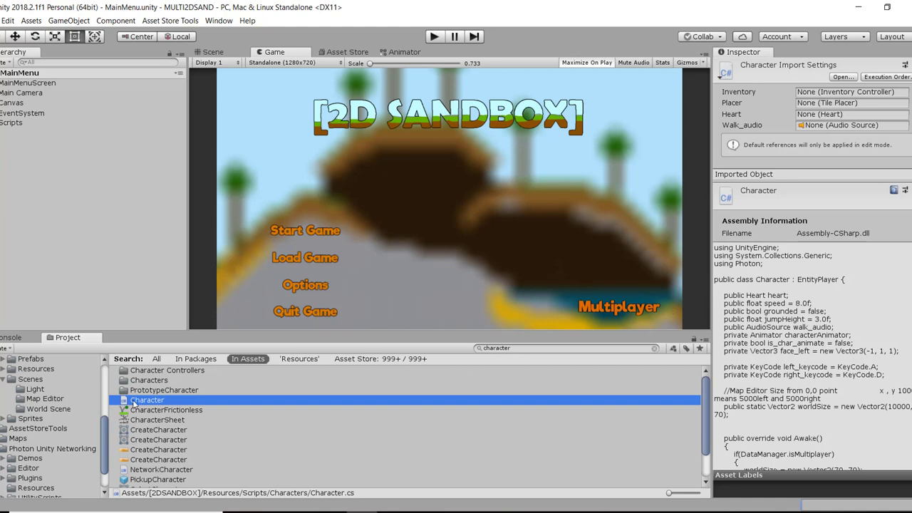
pyautogui.scroll(-1, 136, 403)
pyautogui.scroll(1, 143, 405)
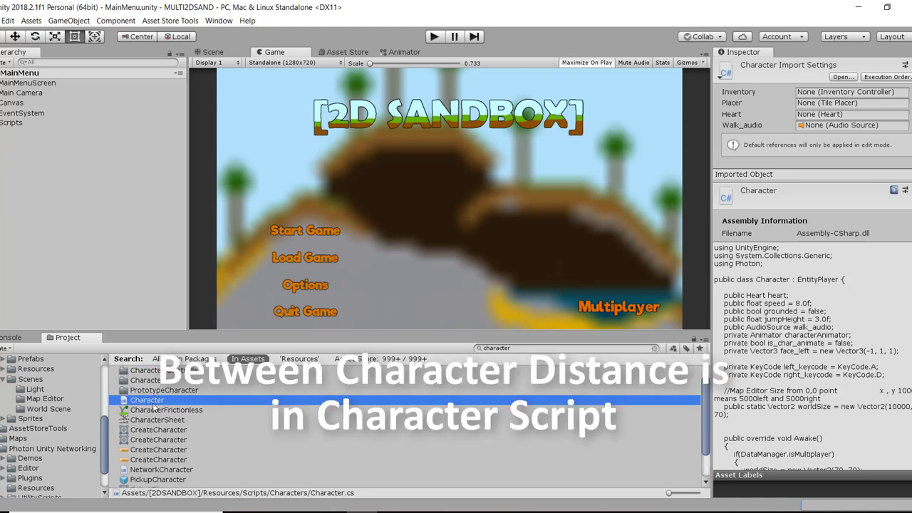
# Step: Open Character.cs in Visual Studio and highlight the worldSize Vector2(70, 70) line in Awake()
pyautogui.doubleClick(153, 402)
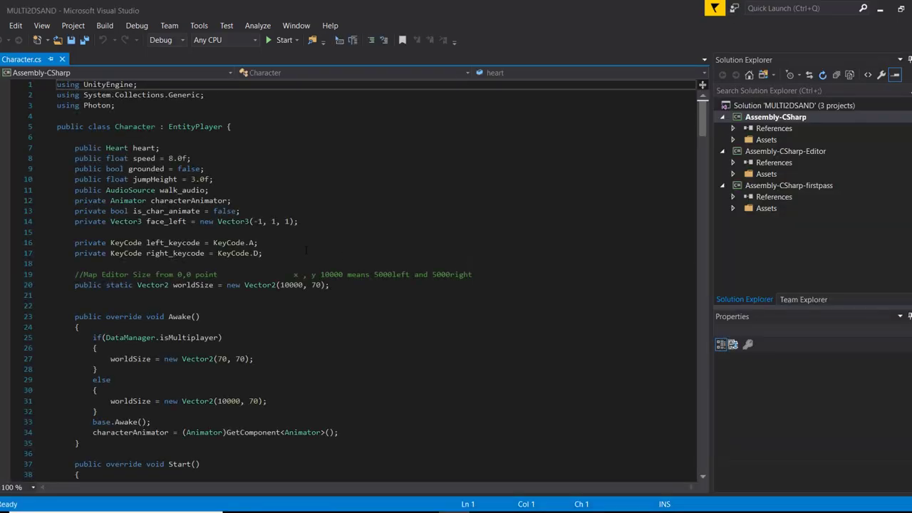
pyautogui.scroll(-1, 179, 305)
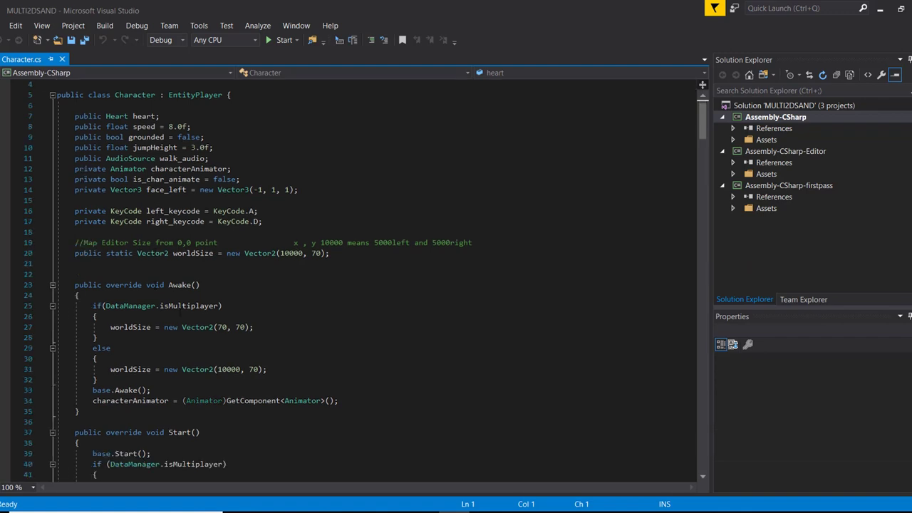
pyautogui.click(273, 327)
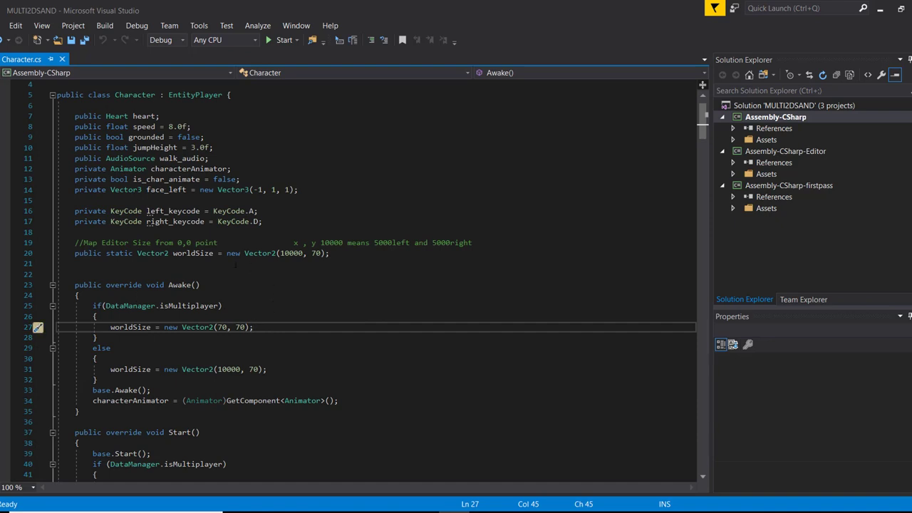
pyautogui.scroll(-4, 277, 317)
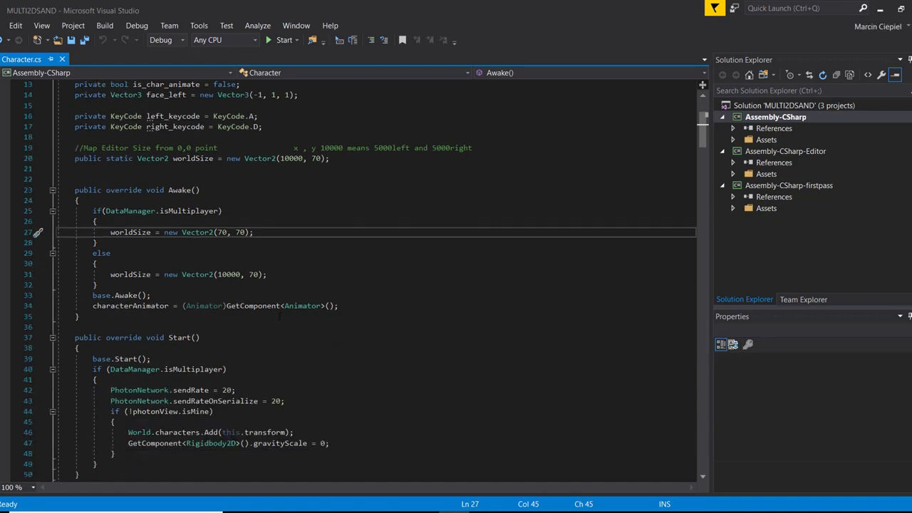